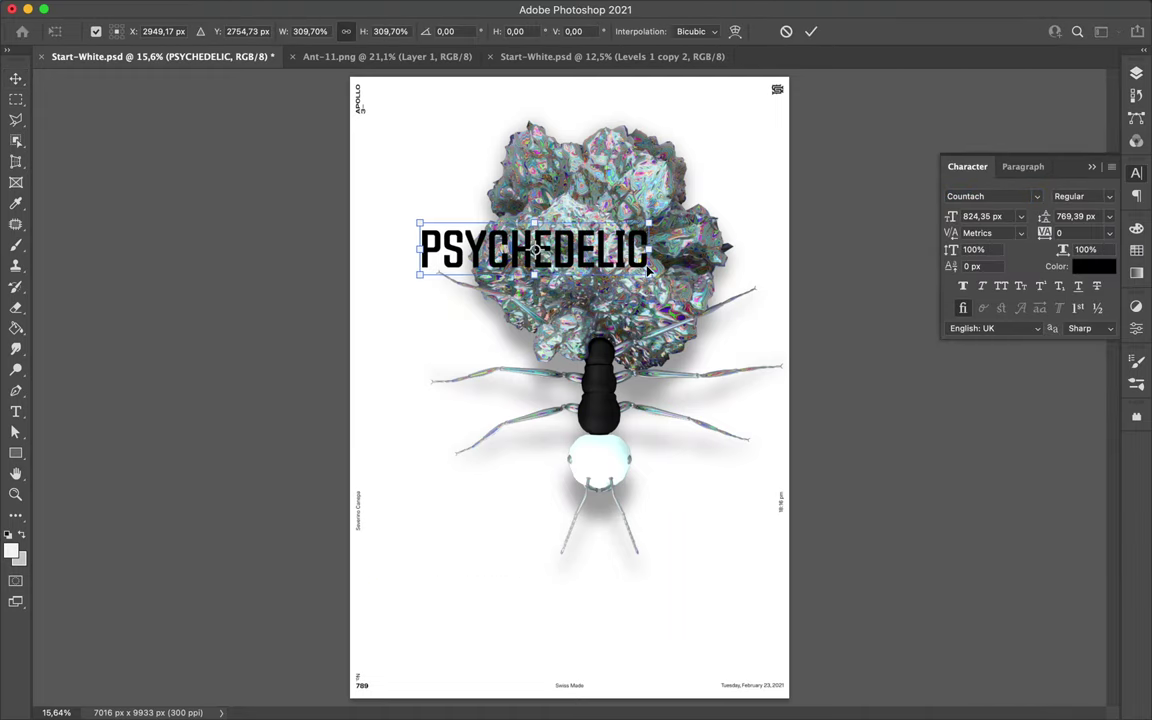
Stretch PSYCHEDELIC along the left edge; enlarge No.789 about 293% in Countach Light
mouse_move(463, 400)
mouse_down()
mouse_move(487, 393)
mouse_move(463, 428)
mouse_up()
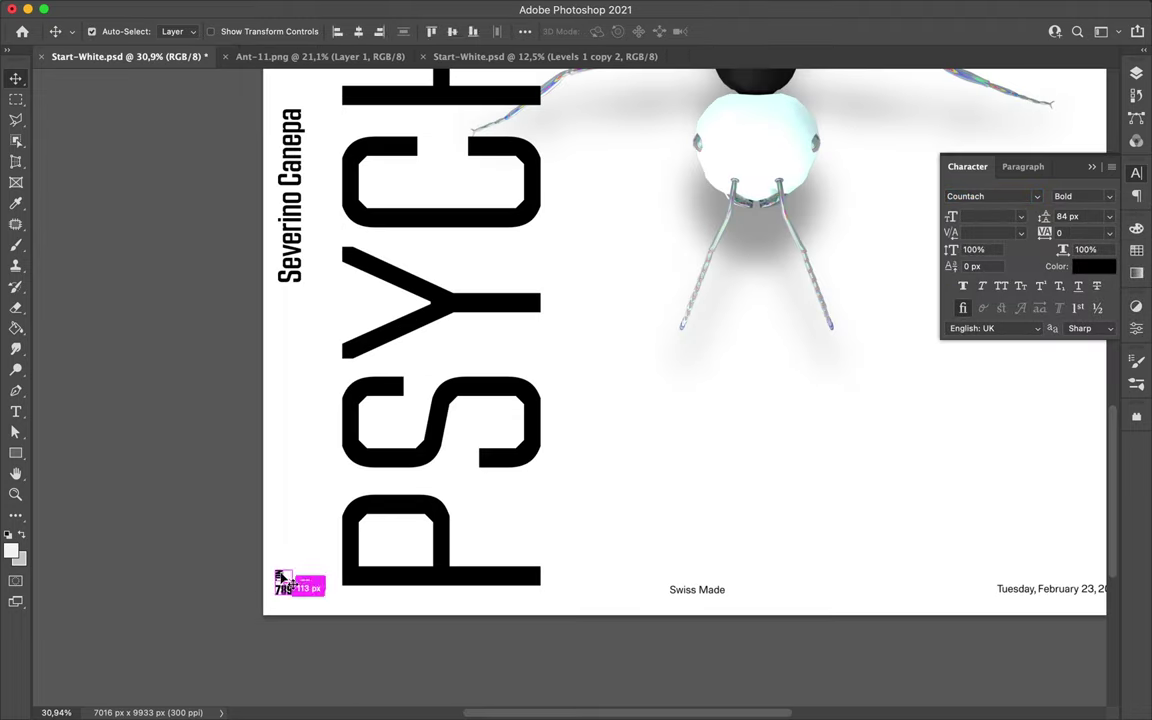
drag(283, 580, 610, 470)
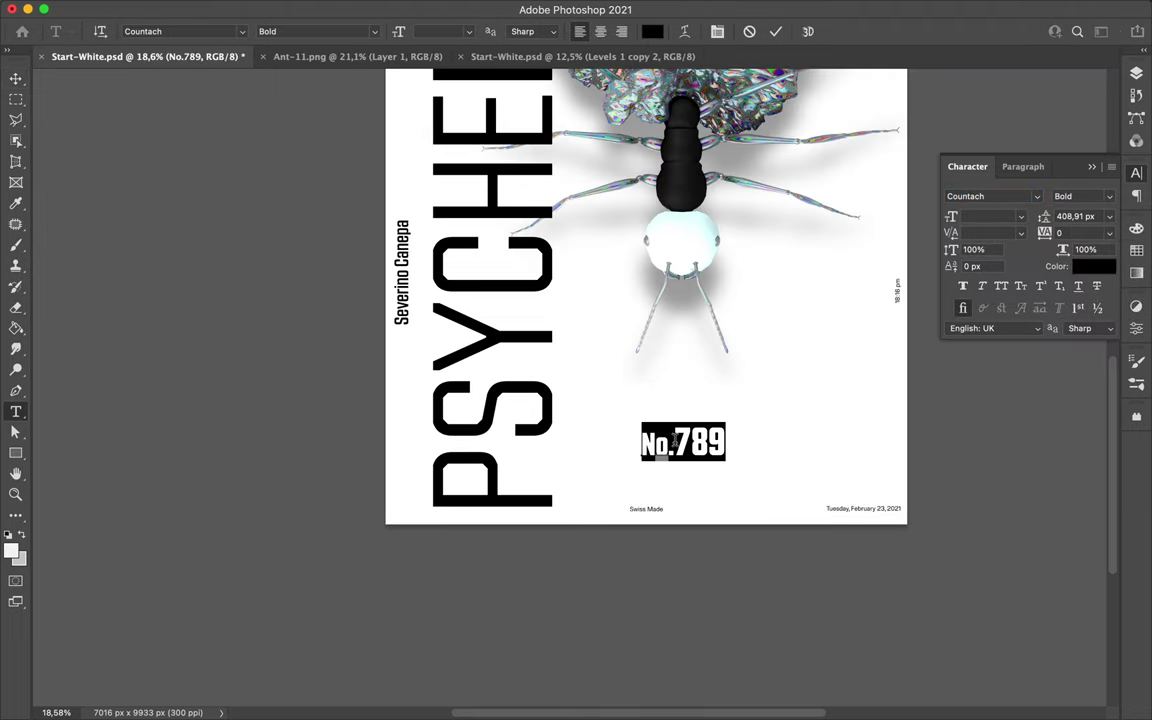
key(ctrl+t)
drag(844, 420, 763, 446)
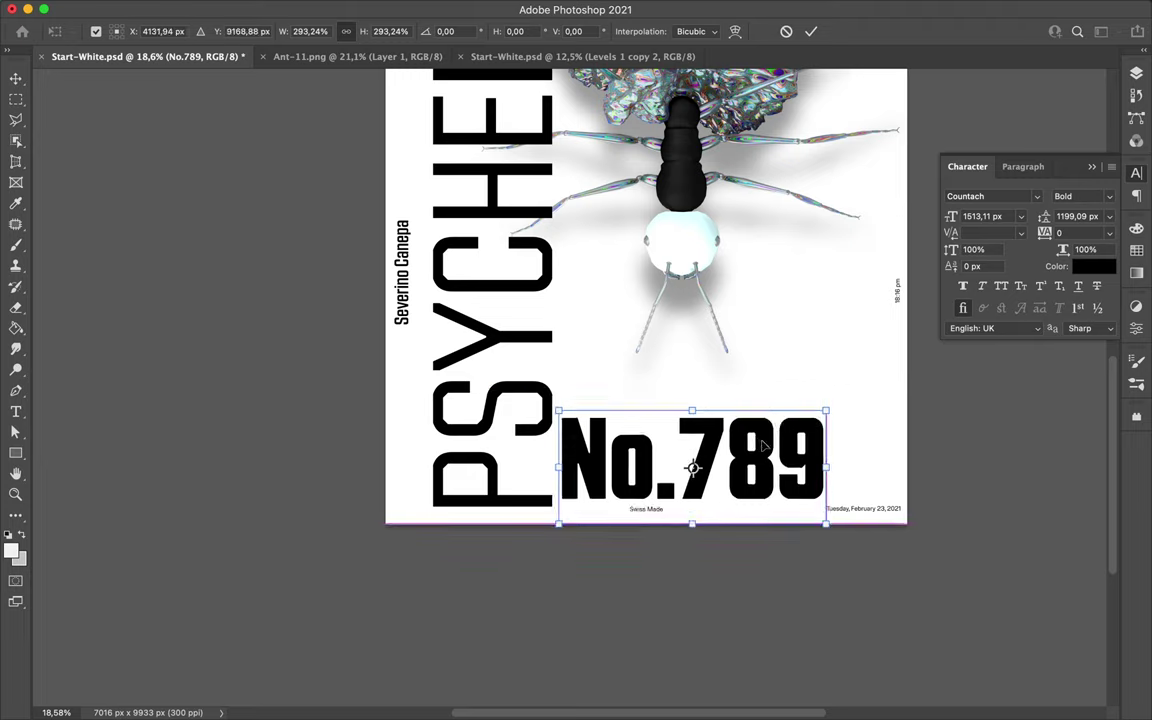
click(1110, 204)
key(v)
click(648, 511)
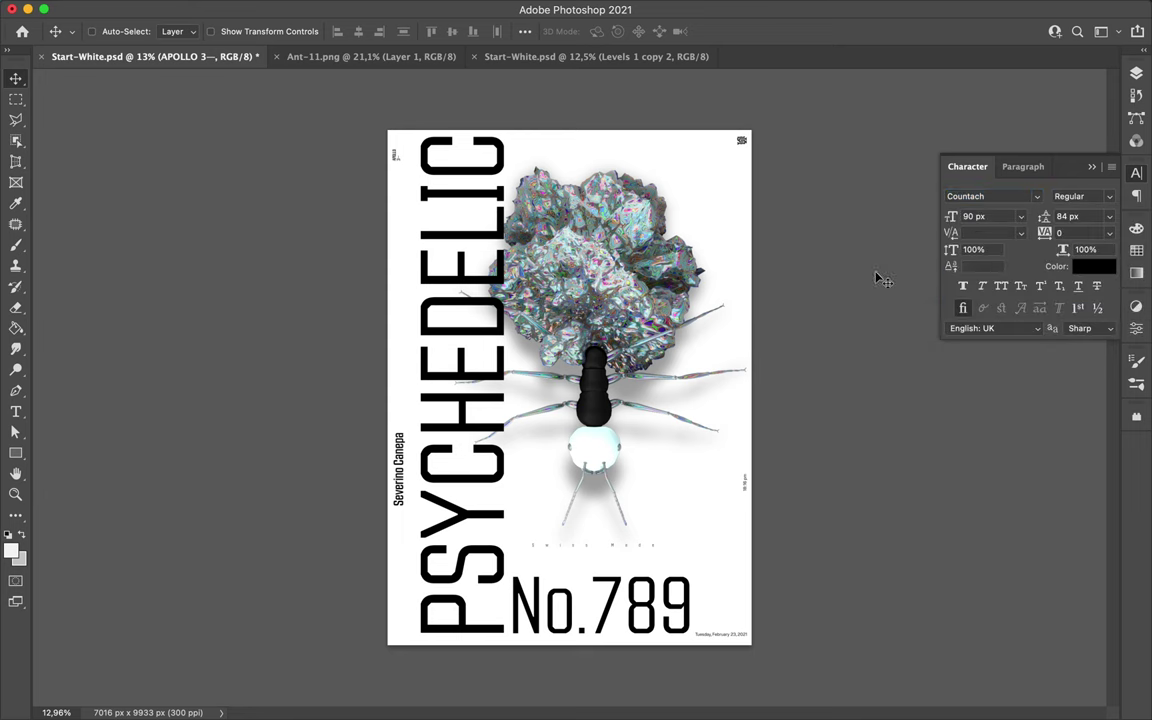
Rotate and enlarge APOLLO 3— across the top, and stretch the date down the right edge
key(t)
click(1006, 232)
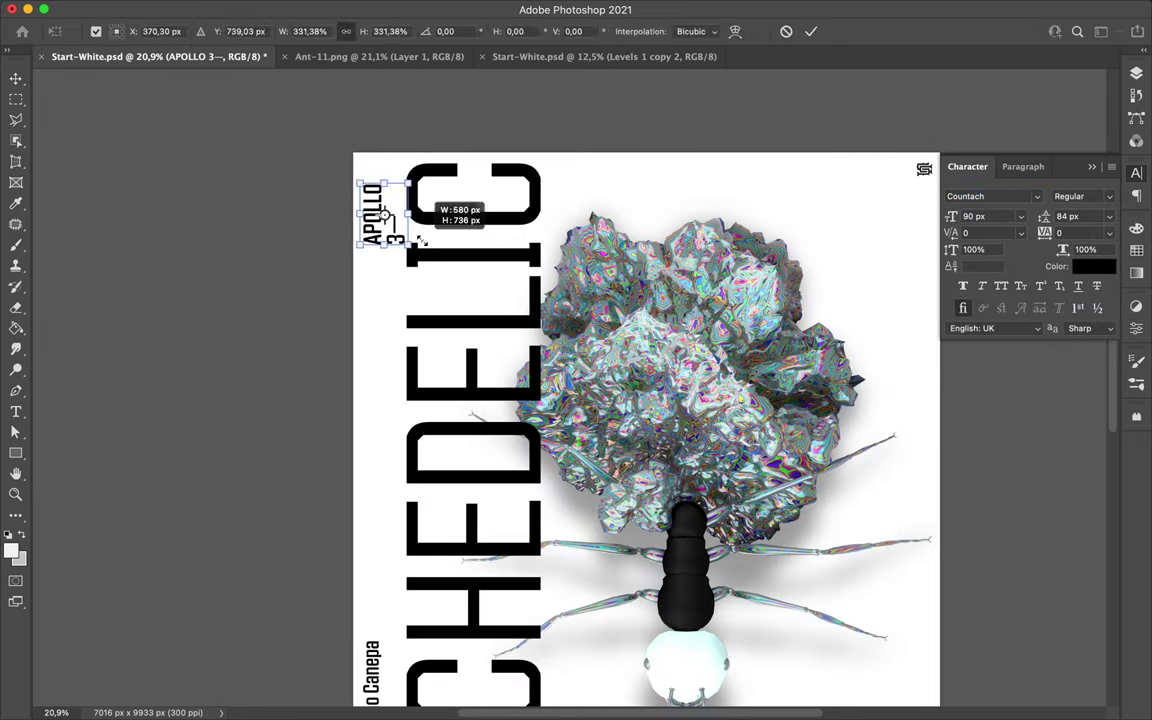
key(ctrl+t)
drag(388, 212, 469, 155)
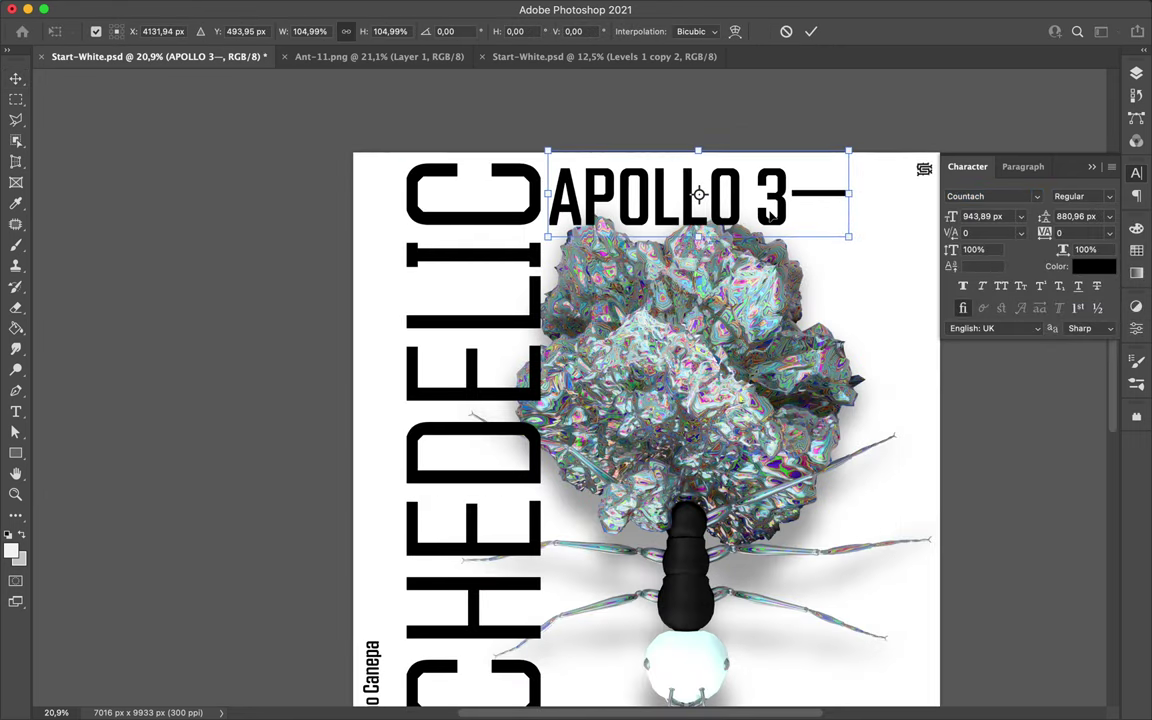
click(811, 31)
scroll(812, 313, down, 5)
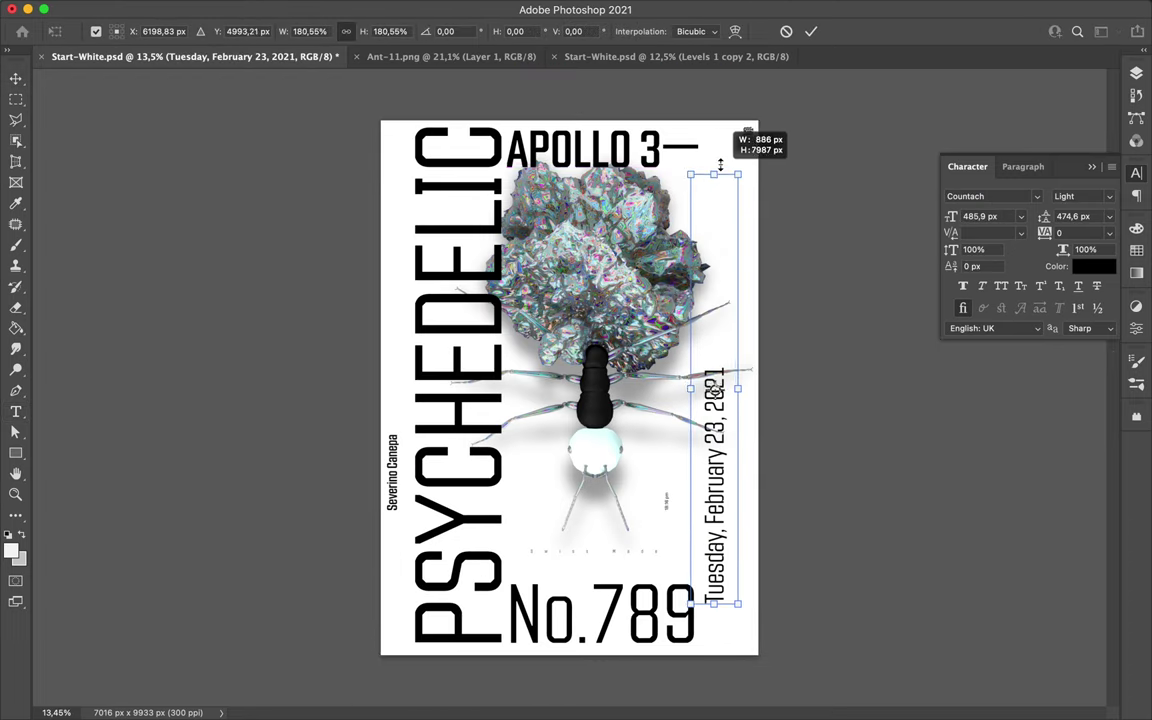
drag(717, 160, 717, 123)
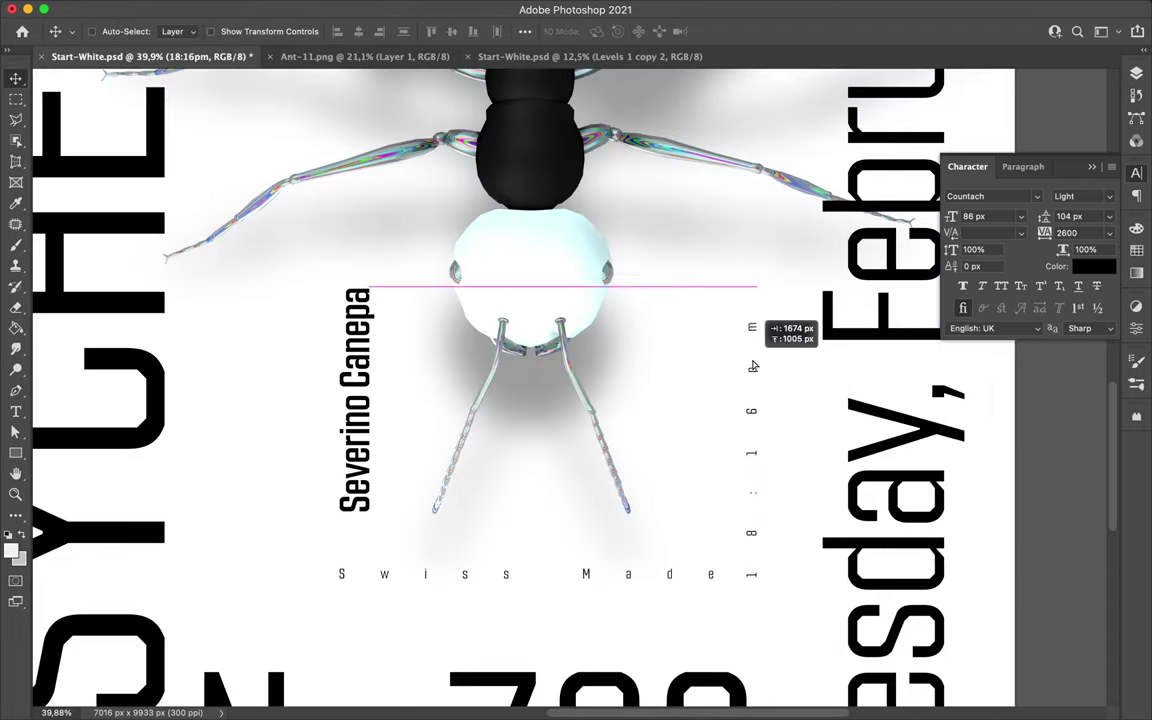
Move the 18:16pm text to the right side and place a 7 badge copy beside the ant
drag(648, 604, 752, 463)
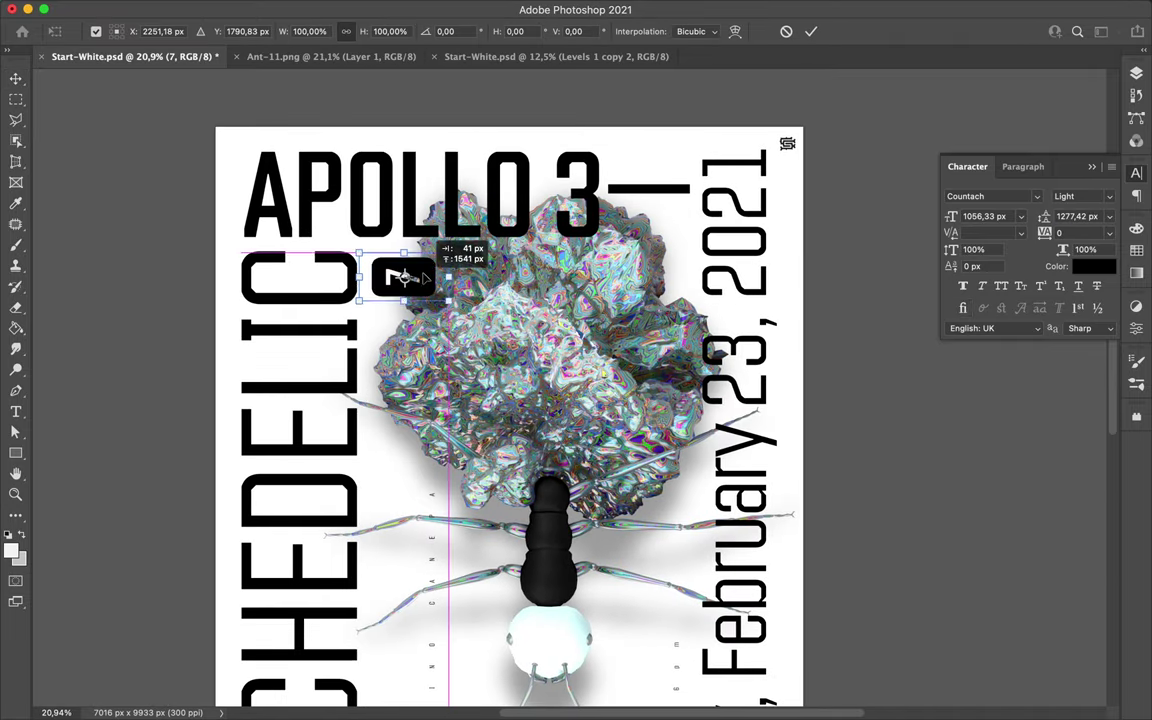
drag(422, 278, 657, 517)
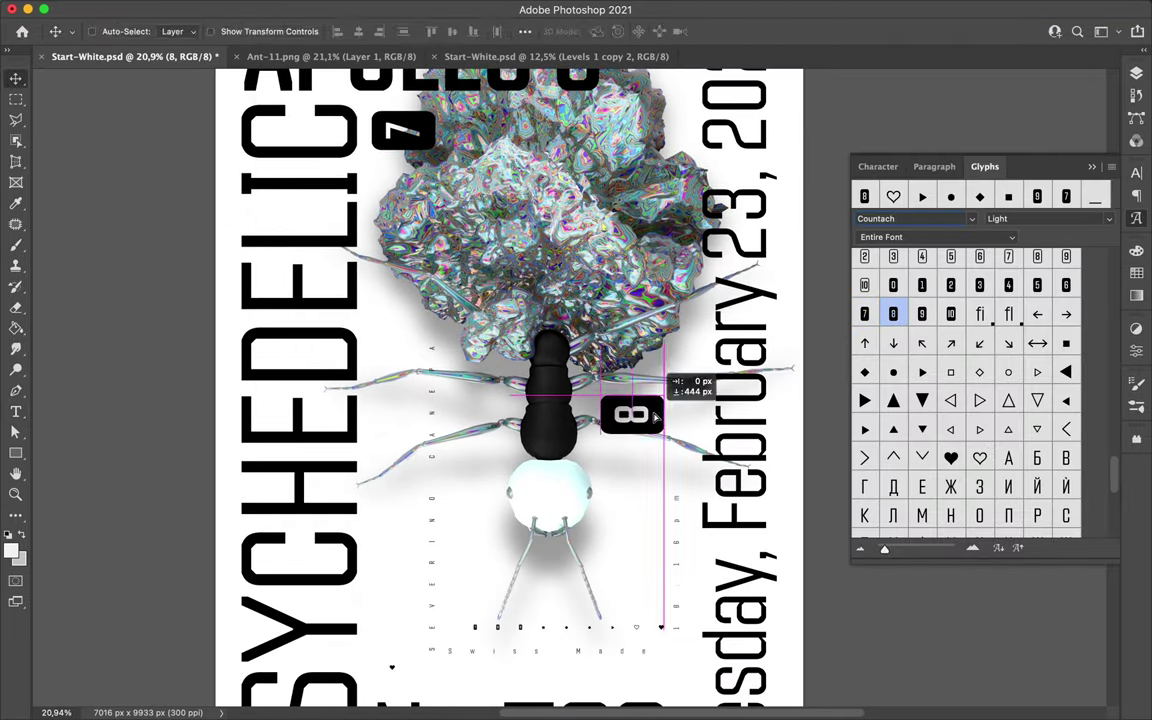
Move the 8 badge further right and the bottom 6 badge to the right
key(Return)
mouse_move(632, 415)
mouse_down()
mouse_move(663, 425)
mouse_move(434, 652)
mouse_move(514, 483)
mouse_up()
key(Return)
scroll(514, 483, down, 5)
drag(416, 494, 416, 494)
Position the crystal image strips at the poster edges and sample a light blue from it
scroll(670, 520, down, 3)
scroll(670, 520, down, 2)
scroll(670, 520, up, 4)
scroll(596, 527, down, 2)
mouse_move(596, 321)
mouse_down()
mouse_move(360, 334)
mouse_move(784, 193)
mouse_up()
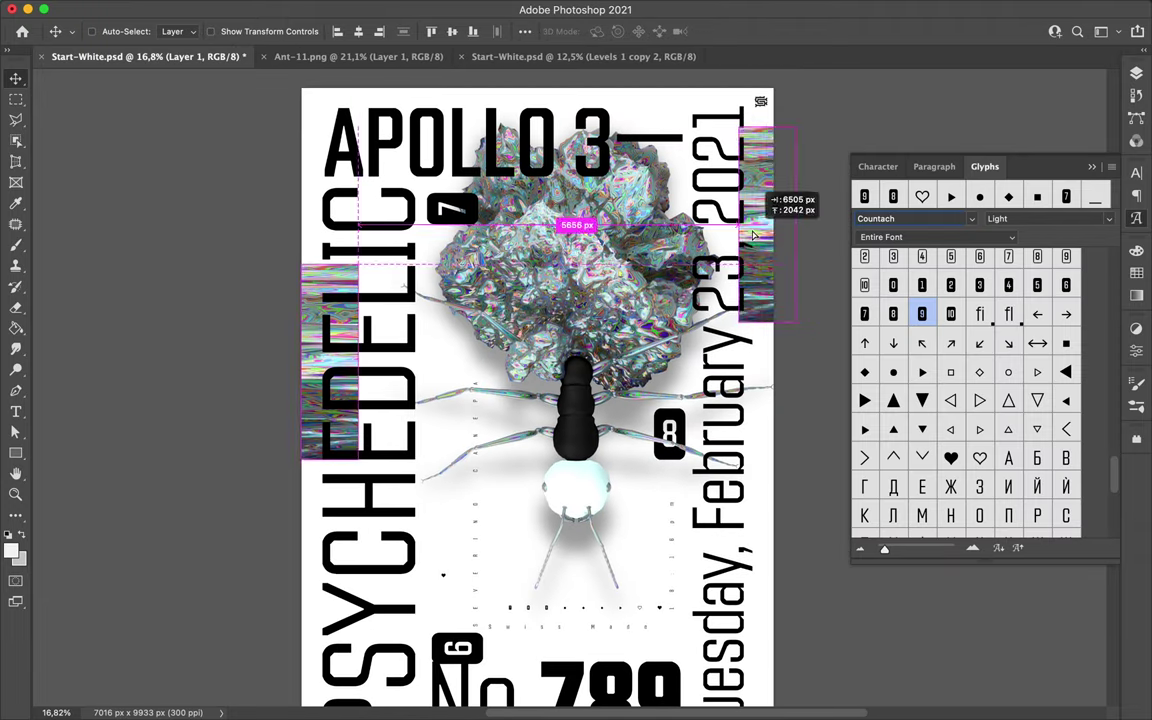
scroll(725, 318, down, 1)
scroll(453, 591, up, 2)
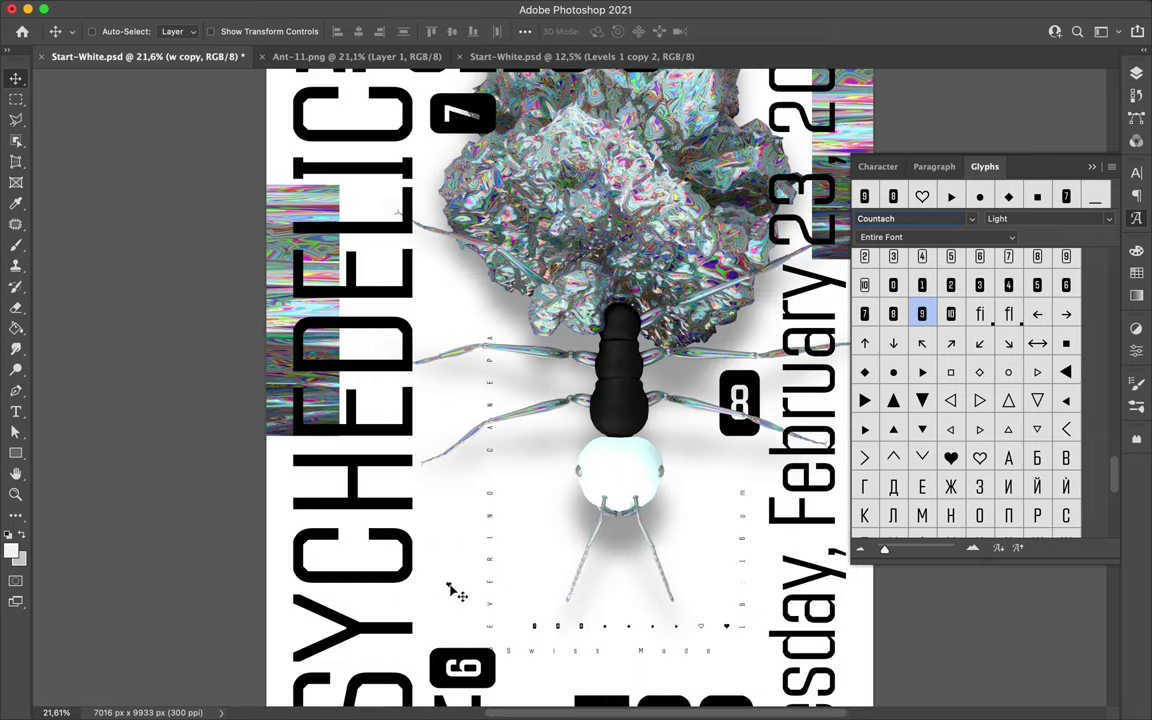
scroll(453, 591, up, 2)
scroll(772, 197, right, 2)
scroll(772, 197, down, 1)
key(i)
click(518, 277)
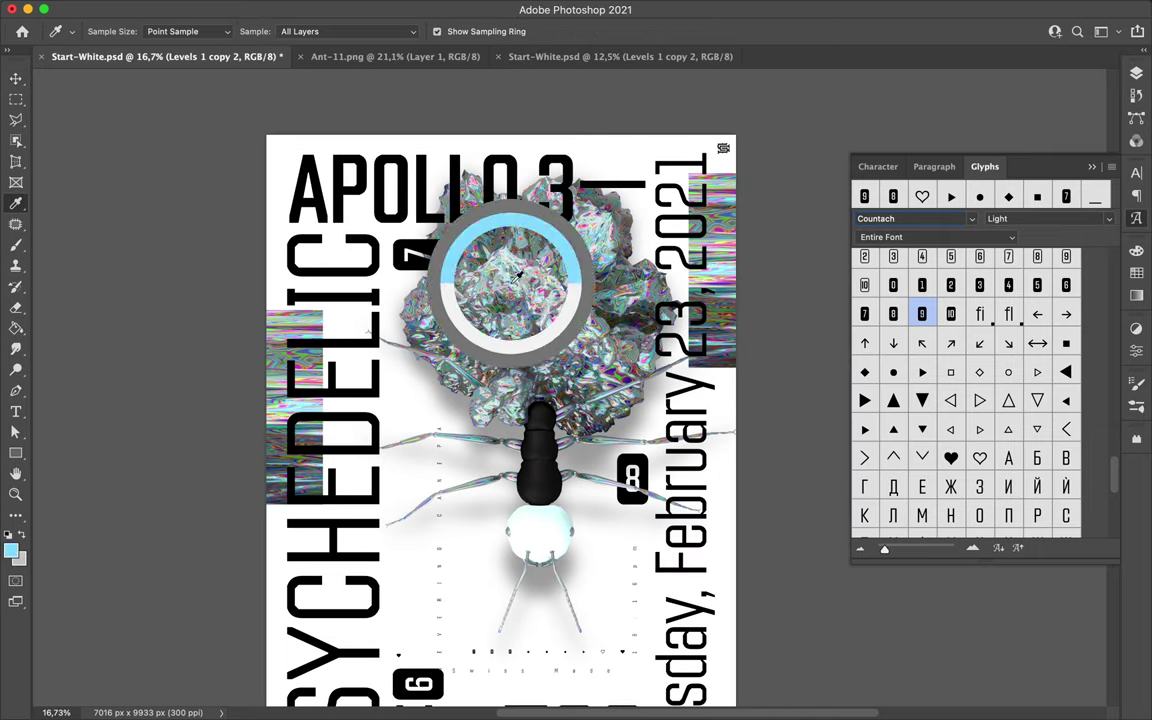
Mark small square selections at the poster corners and fill them with colour
key(v)
drag(265, 133, 730, 376)
scroll(836, 373, down, 1)
drag(384, 123, 384, 652)
key(a)
click(1137, 293)
scroll(600, 400, up, 2)
scroll(600, 400, down, 1)
Draw a black rectangle on the poster, then undo it
key(u)
drag(401, 187, 630, 260)
click(927, 487)
key(ctrl+z)
scroll(600, 400, down, 1)
Duplicate the small square to another edge and sample its green colour
key(v)
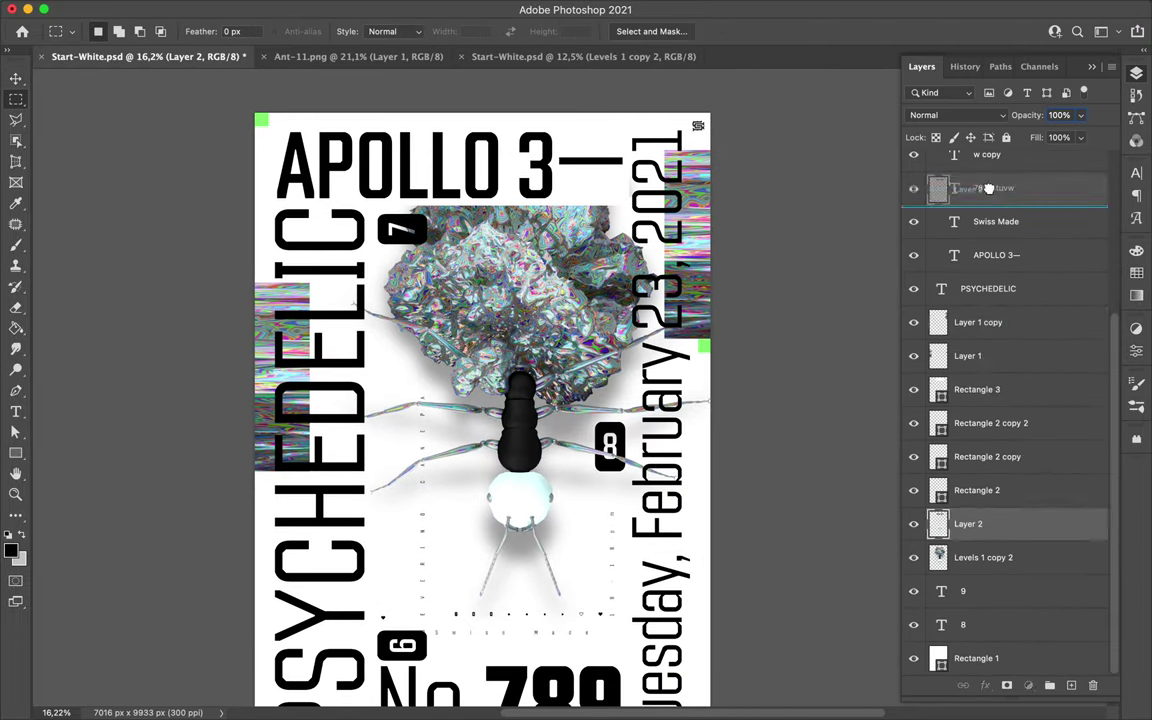
drag(540, 140, 565, 158)
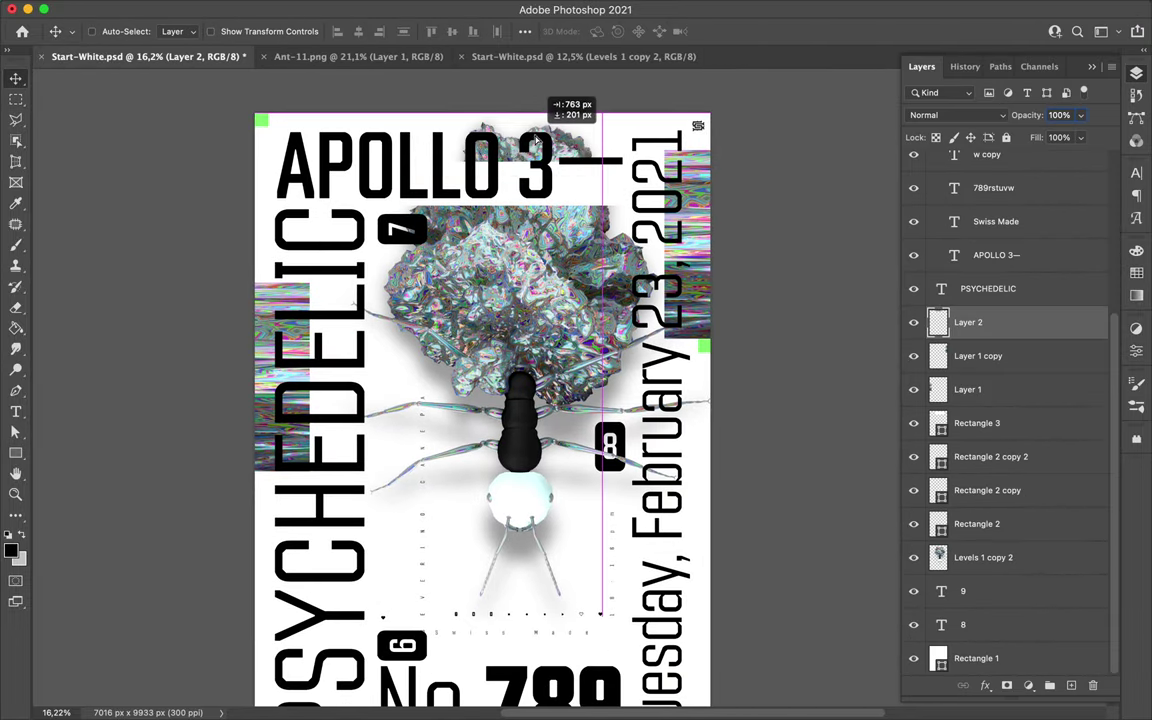
drag(718, 227, 565, 115)
key(i)
click(553, 220)
Fill a small square with pink from Swatches and place it near the corner
key(v)
click(1137, 293)
click(947, 291)
drag(704, 346, 699, 324)
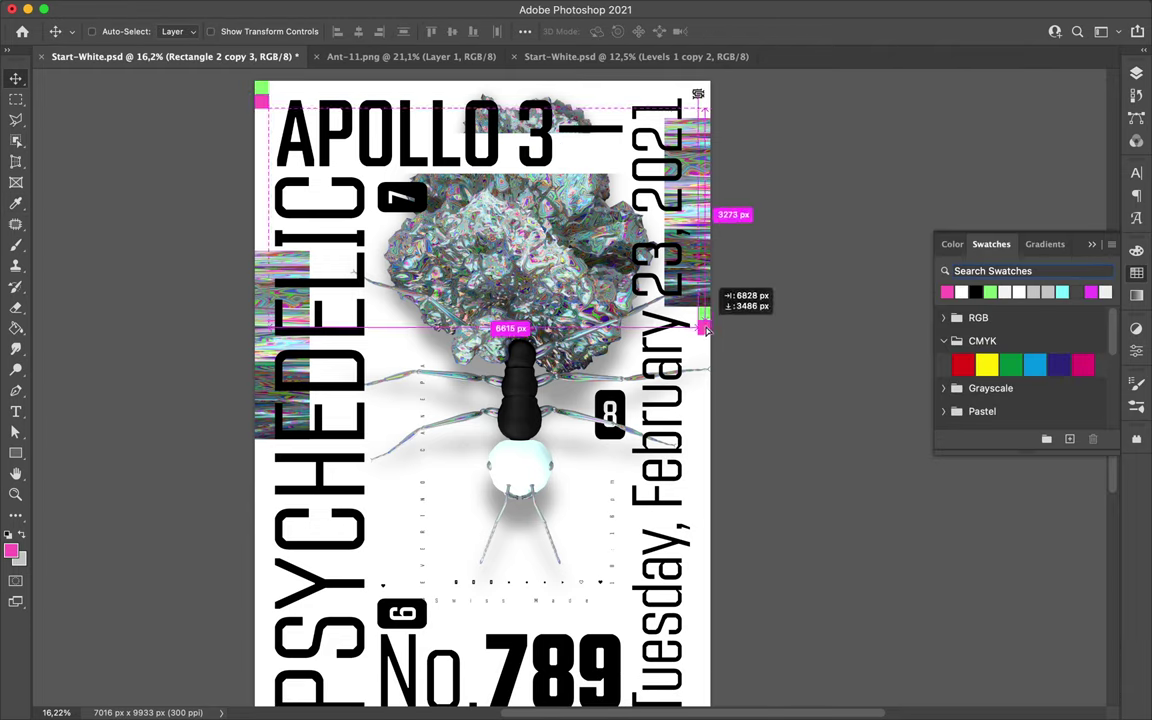
scroll(725, 134, up, 3)
Open the 8 badge's layer style settings to give it a drop shadow
click(712, 399)
double_click(712, 399)
key(Escape)
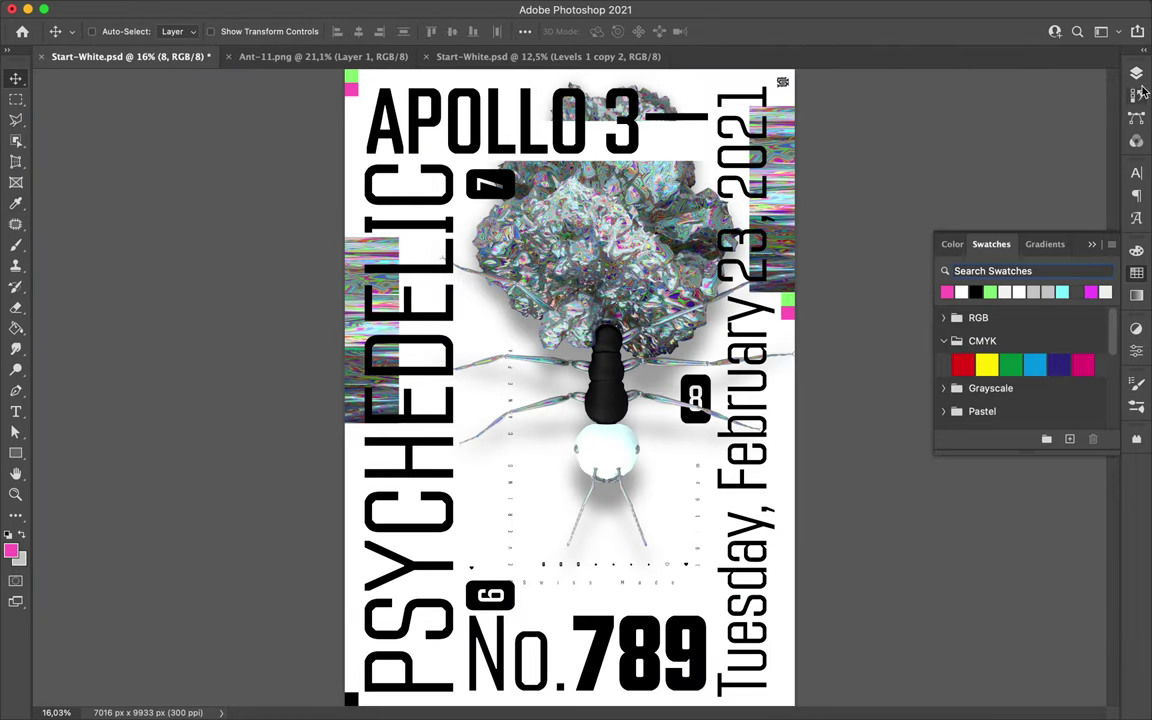
drag(803, 25, 898, 14)
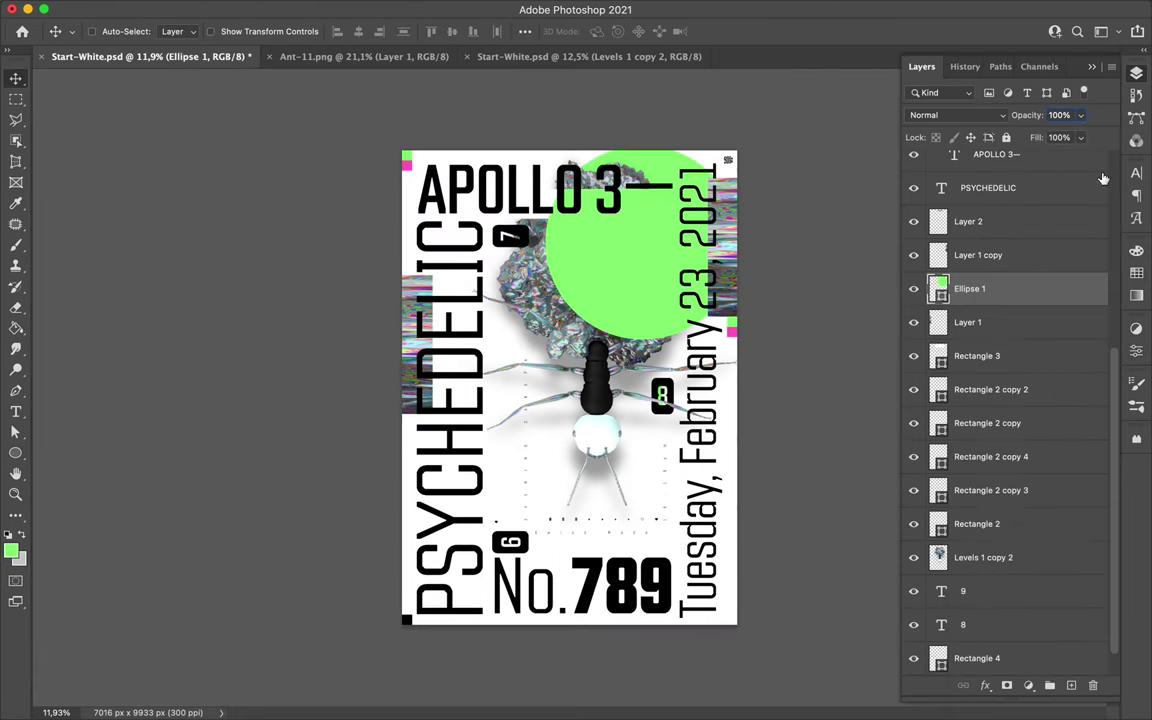
Delete the green circle's top half and move the half-circle up behind the crystal
key(Delete)
key(v)
drag(664, 350, 664, 278)
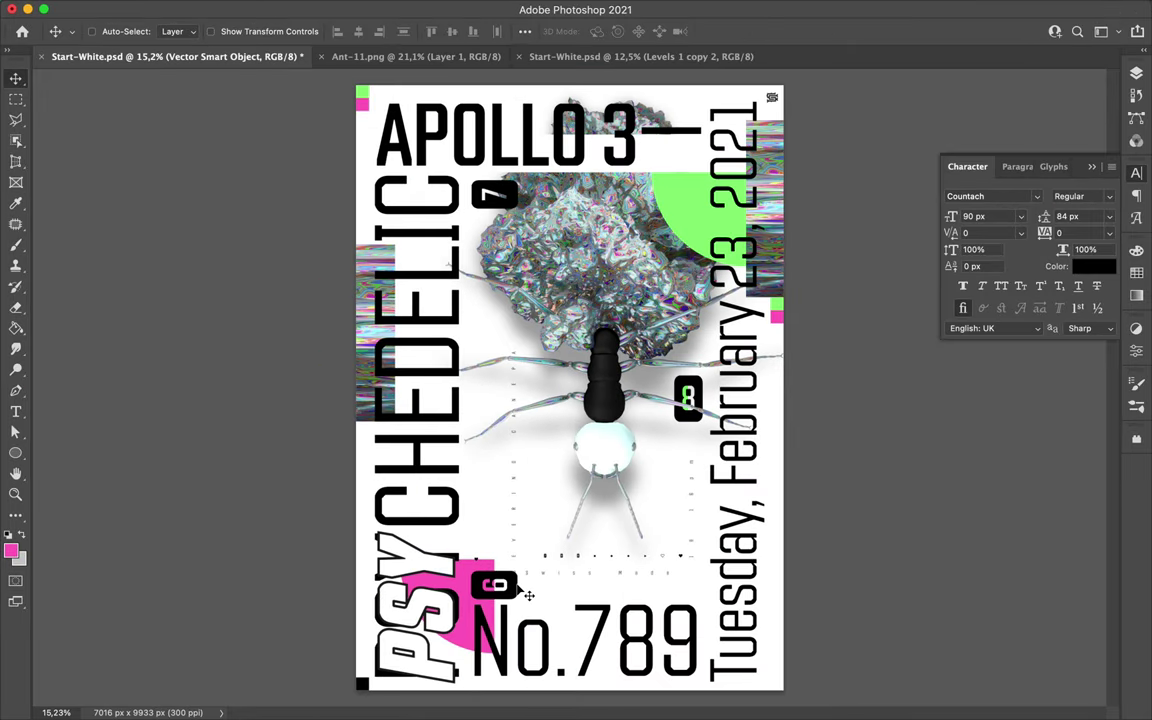
right_click(20, 101)
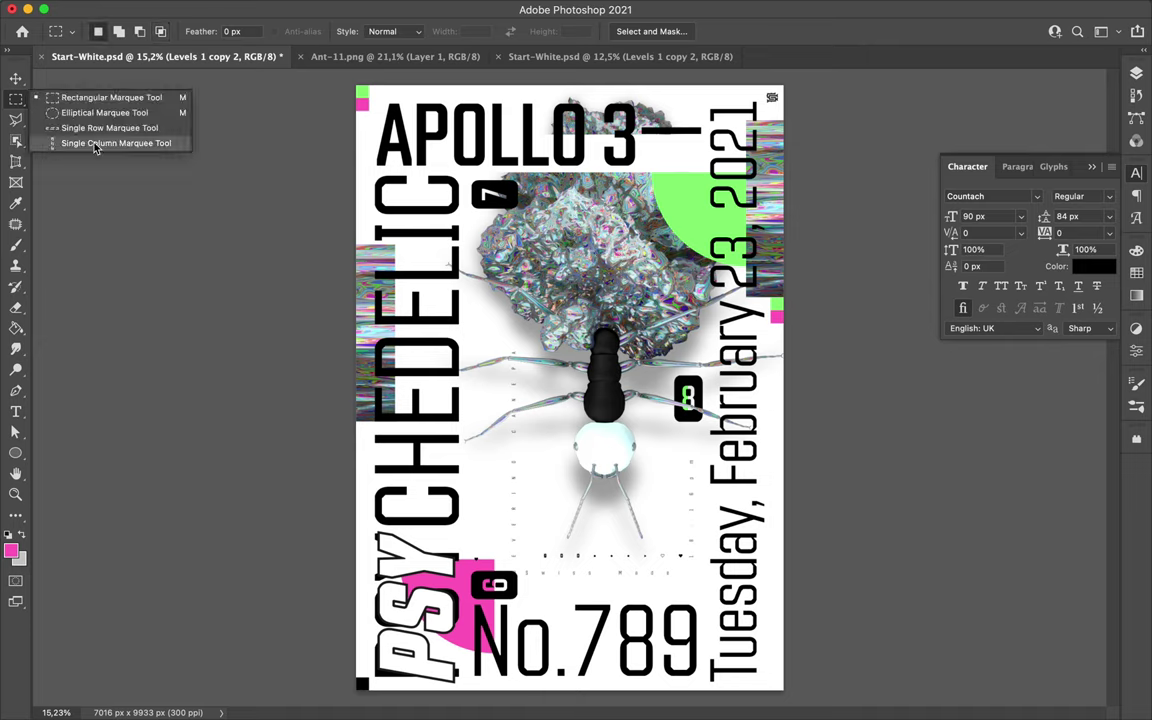
Copy a circular crystal cut-out to a new layer and place duplicates at the lower left
key(ctrl+j)
key(v)
drag(612, 263, 383, 505)
drag(465, 527, 470, 522)
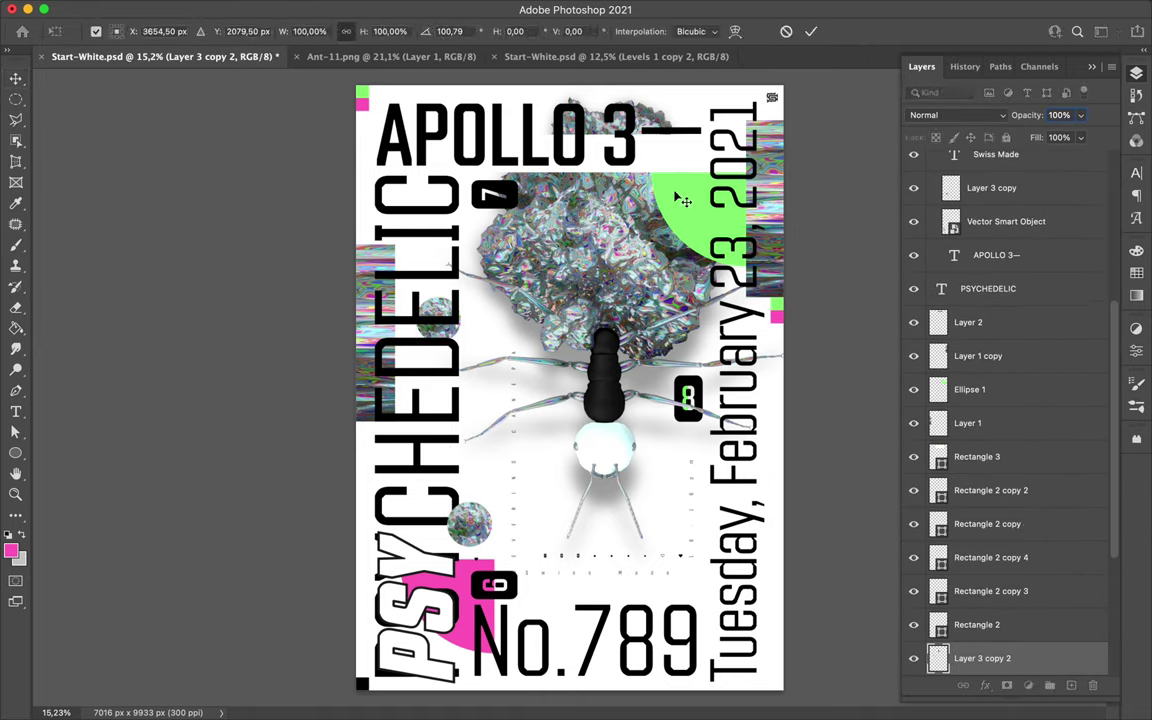
drag(990, 656, 1003, 597)
scroll(463, 100, up, 5)
Draw a pink Pen shape over the A of APOLLO 3—
key(p)
click(290, 135)
click(403, 135)
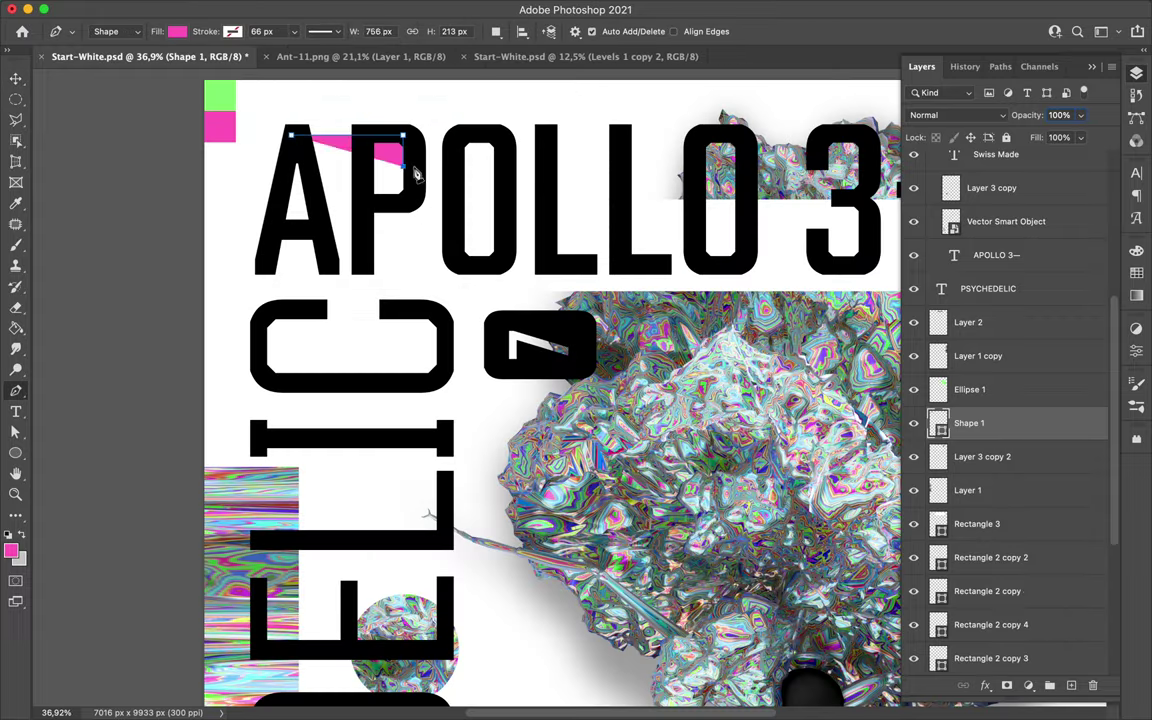
scroll(450, 263, down, 3)
scroll(450, 263, down, 1)
Draw a green rectangle behind O3 in APOLLO 3—
key(u)
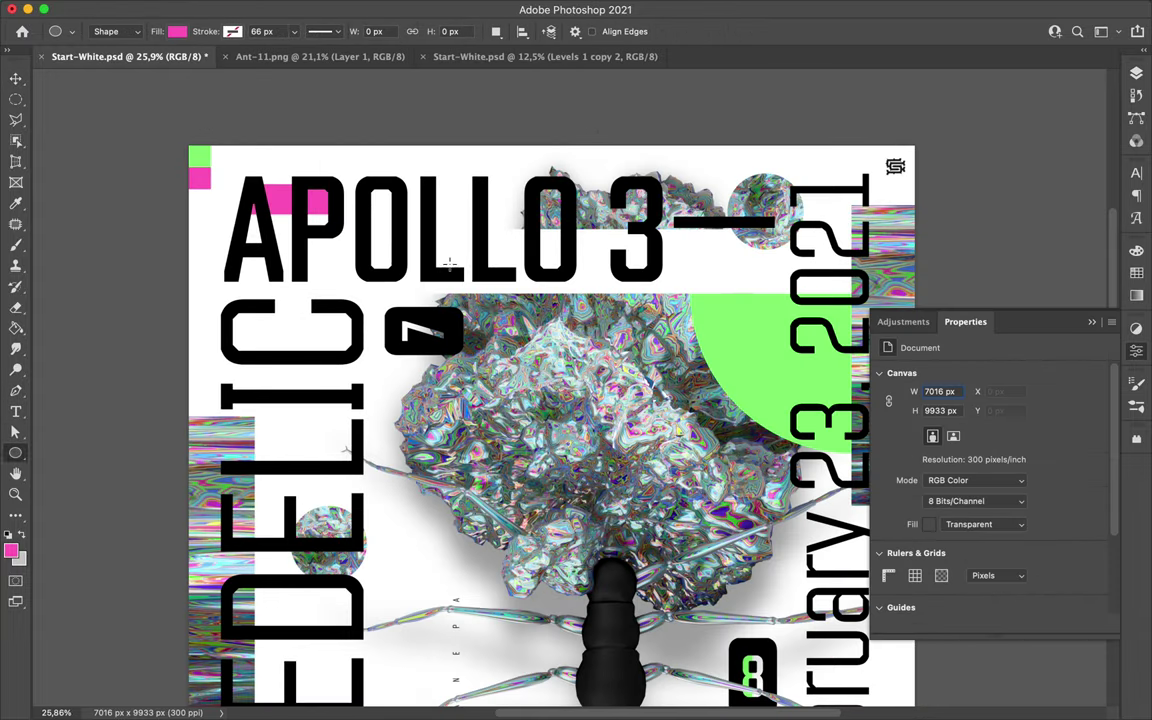
drag(658, 271, 660, 272)
scroll(990, 400, down, 5)
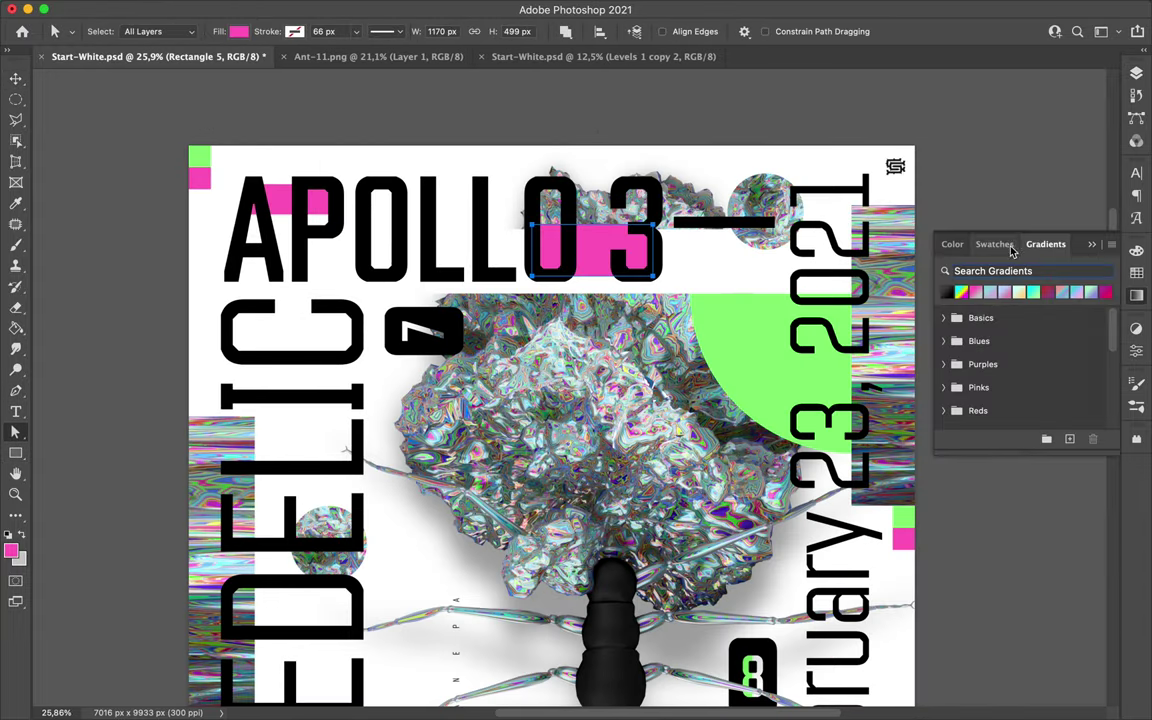
click(947, 292)
key(v)
scroll(334, 334, down, 3)
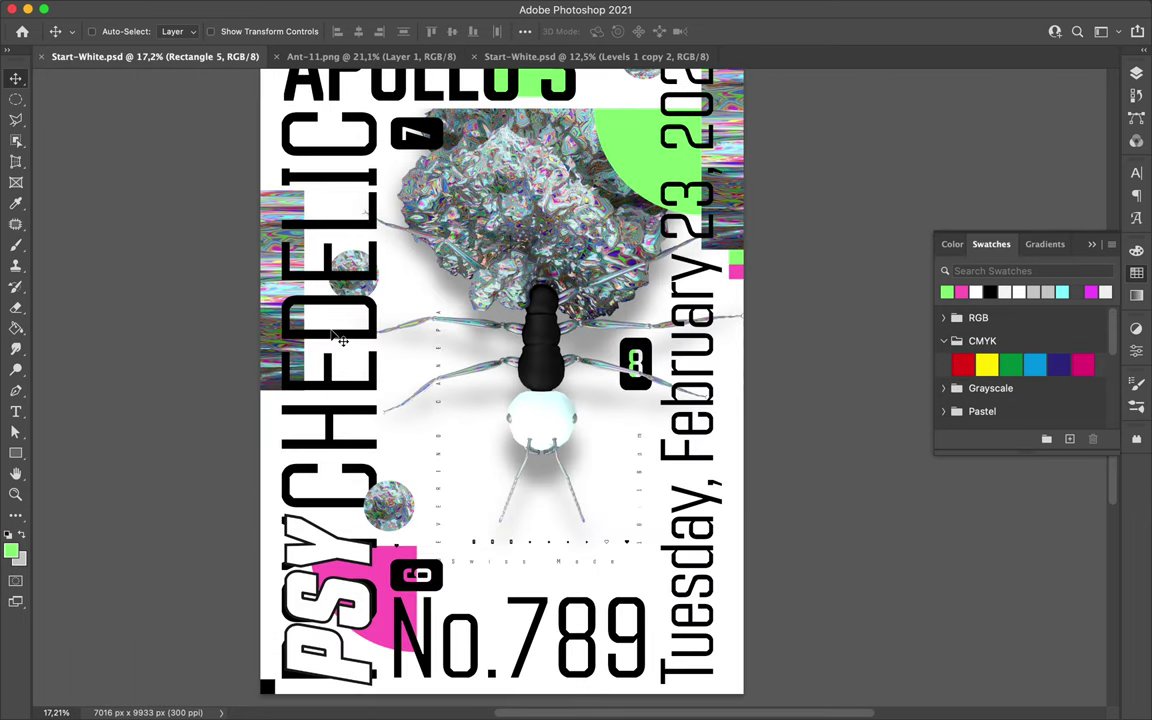
Move the square, diamond and dot markers down the dot row and scale the one beside PSY
scroll(569, 394, up, 2)
drag(600, 600, 620, 596)
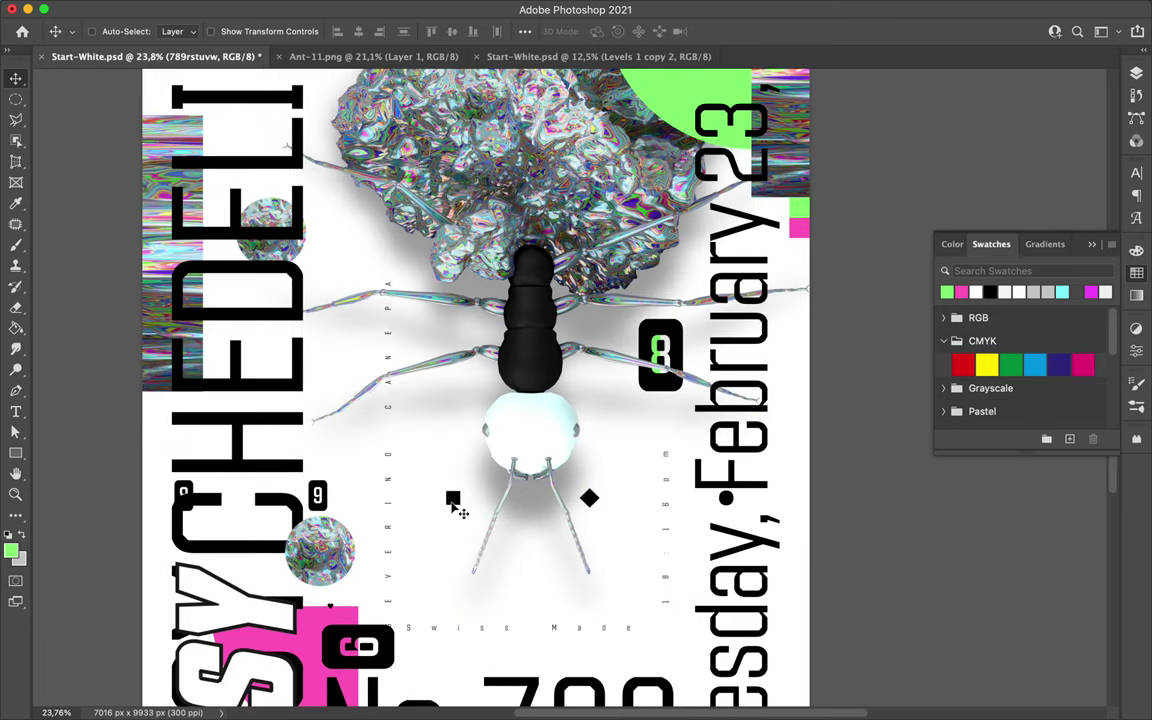
drag(457, 510, 425, 605)
scroll(560, 396, down, 3)
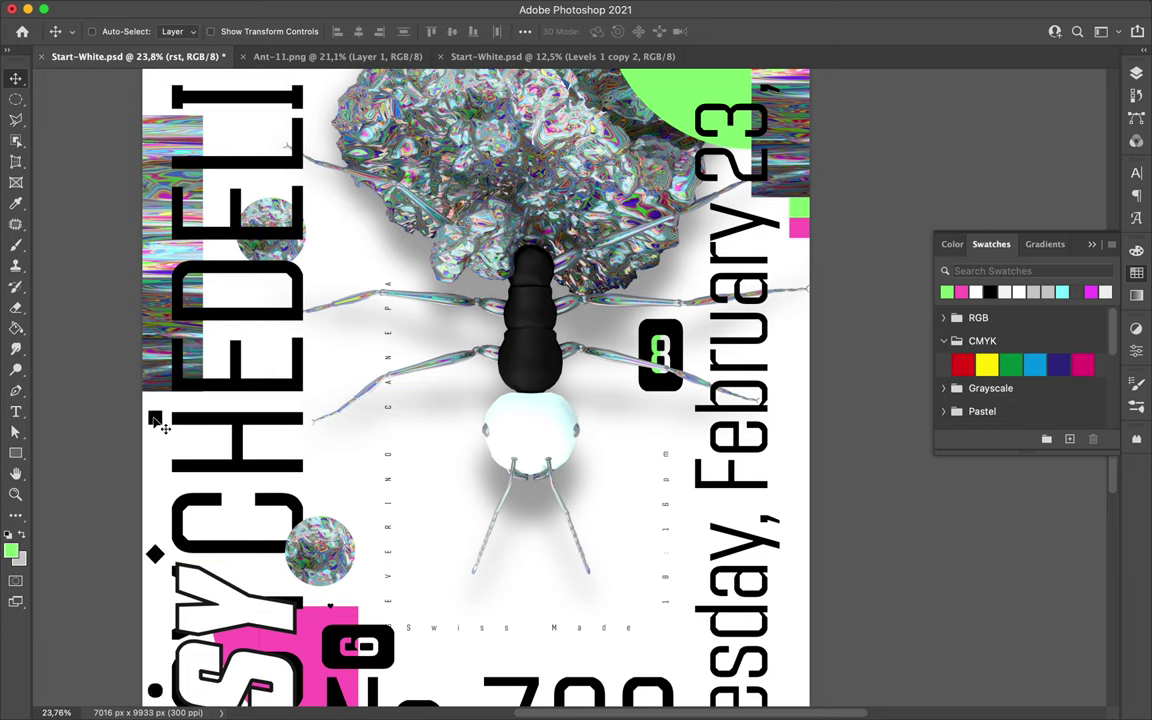
drag(560, 396, 380, 608)
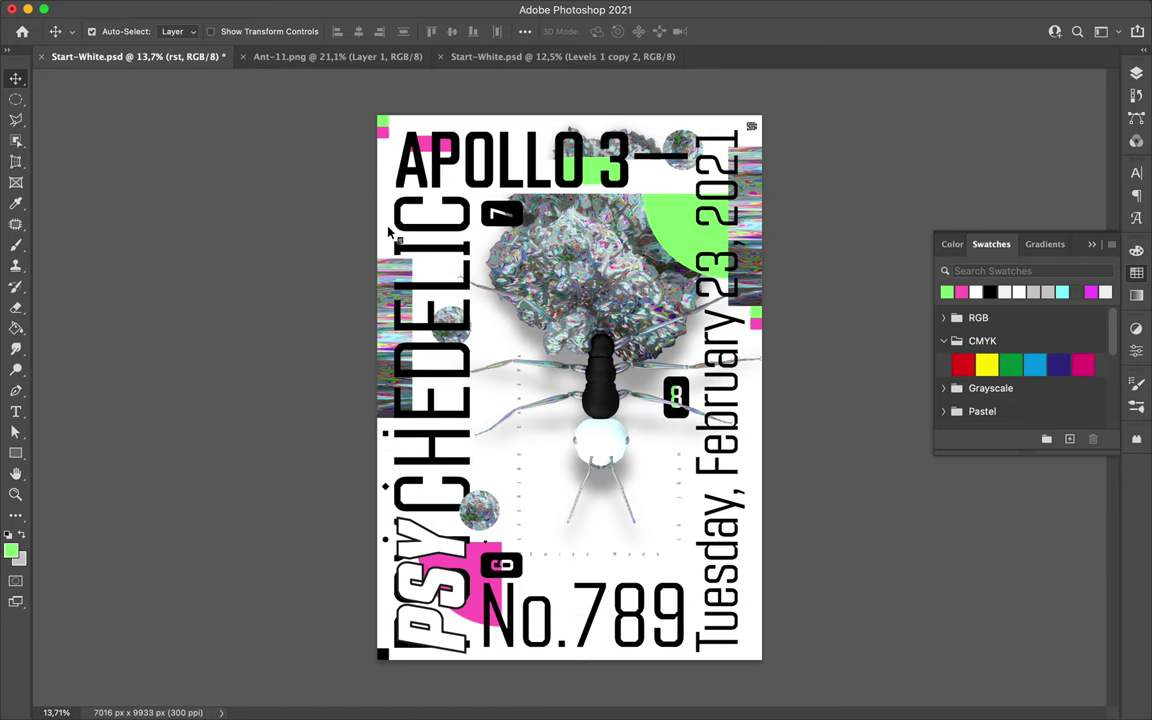
Draw grey rectangles over the left edge and beside the date, copying one leftward
key(u)
drag(388, 200, 432, 410)
click(1047, 291)
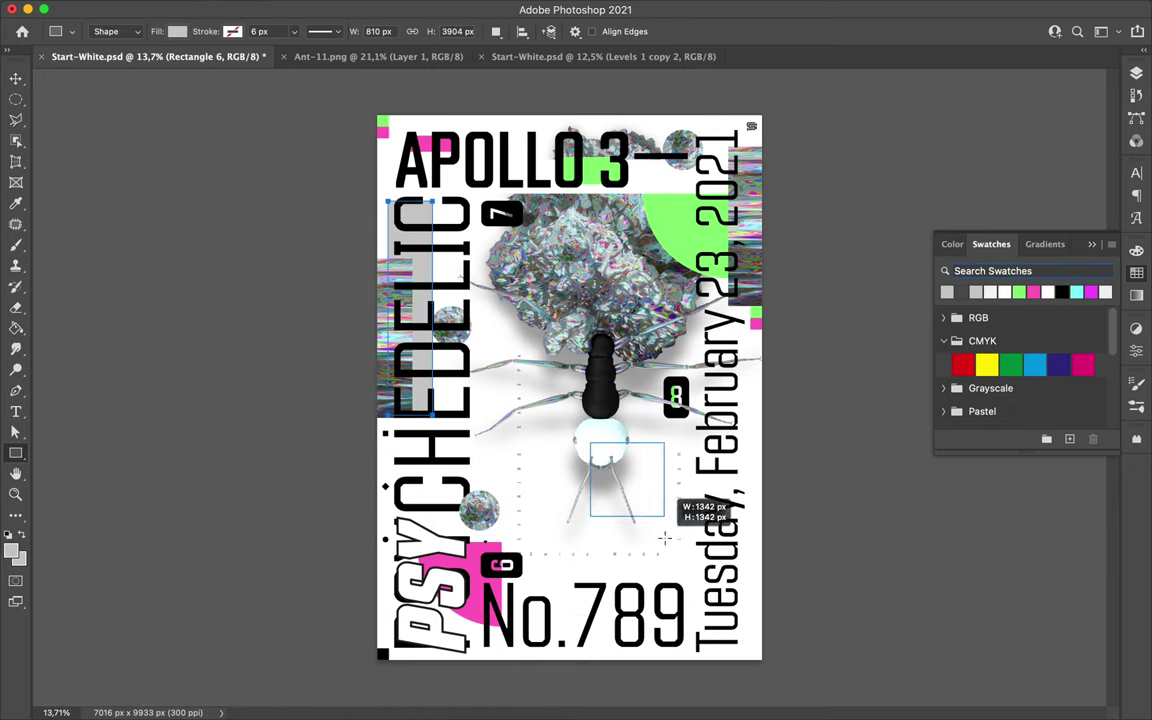
drag(664, 538, 670, 545)
key(v)
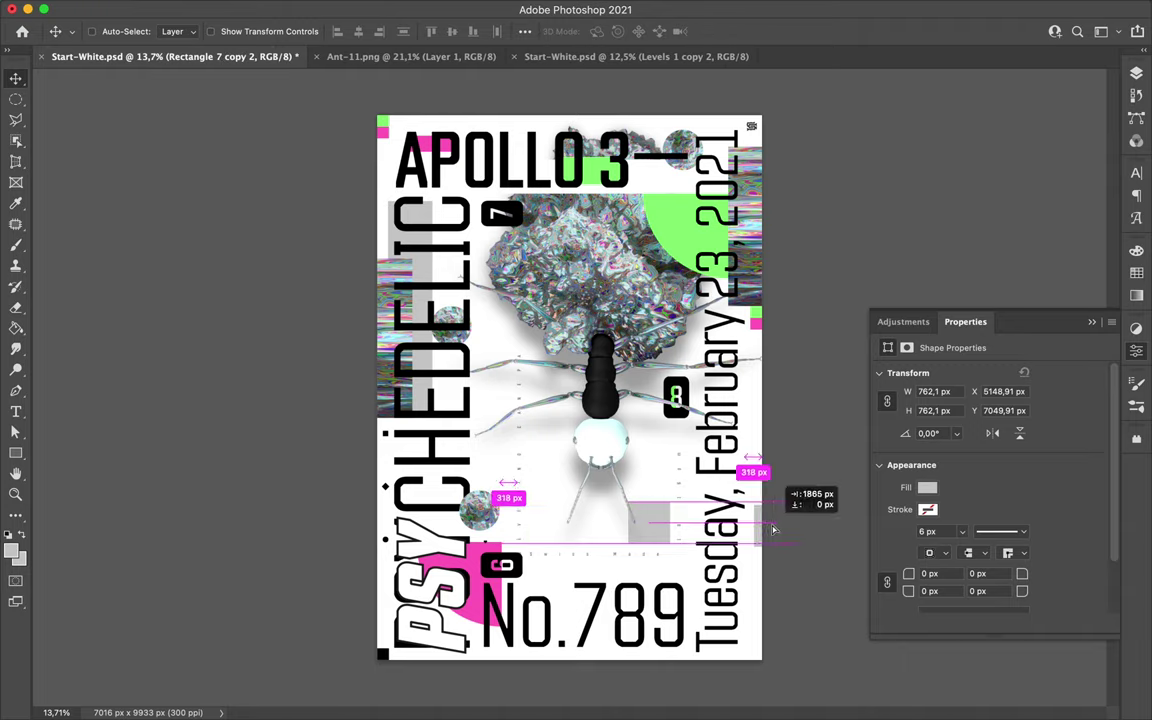
drag(769, 530, 387, 530)
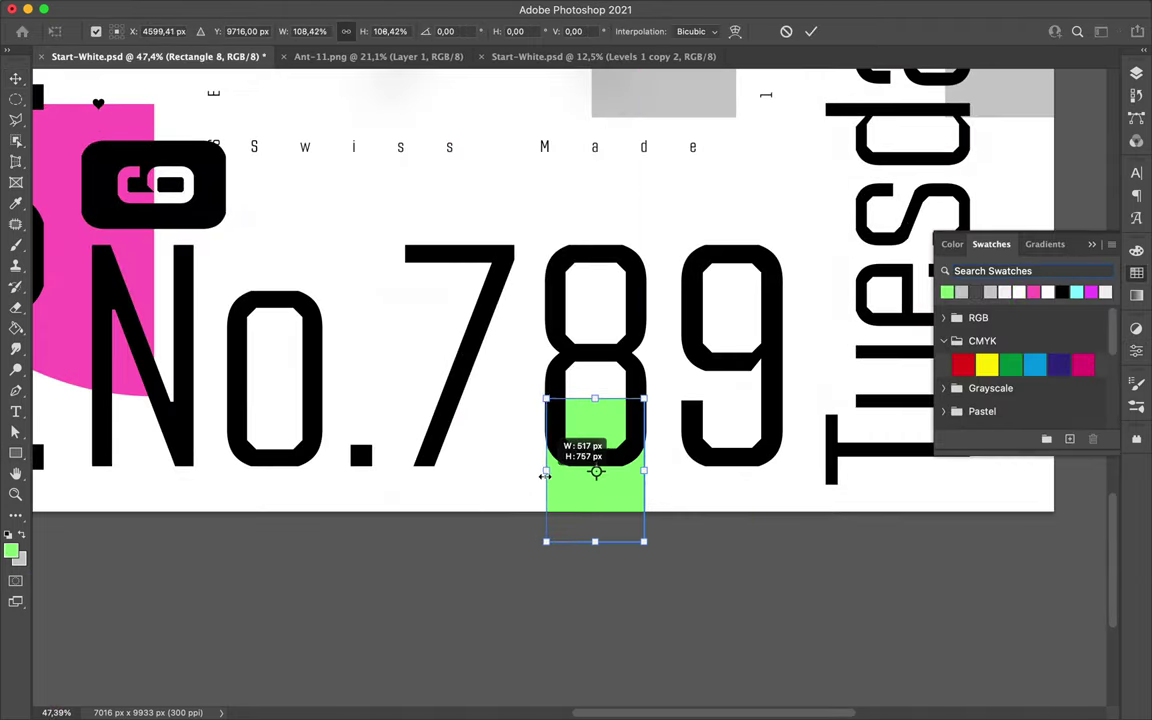
Resize the block under the 8 and place a copy over the 9
key(super+plus)
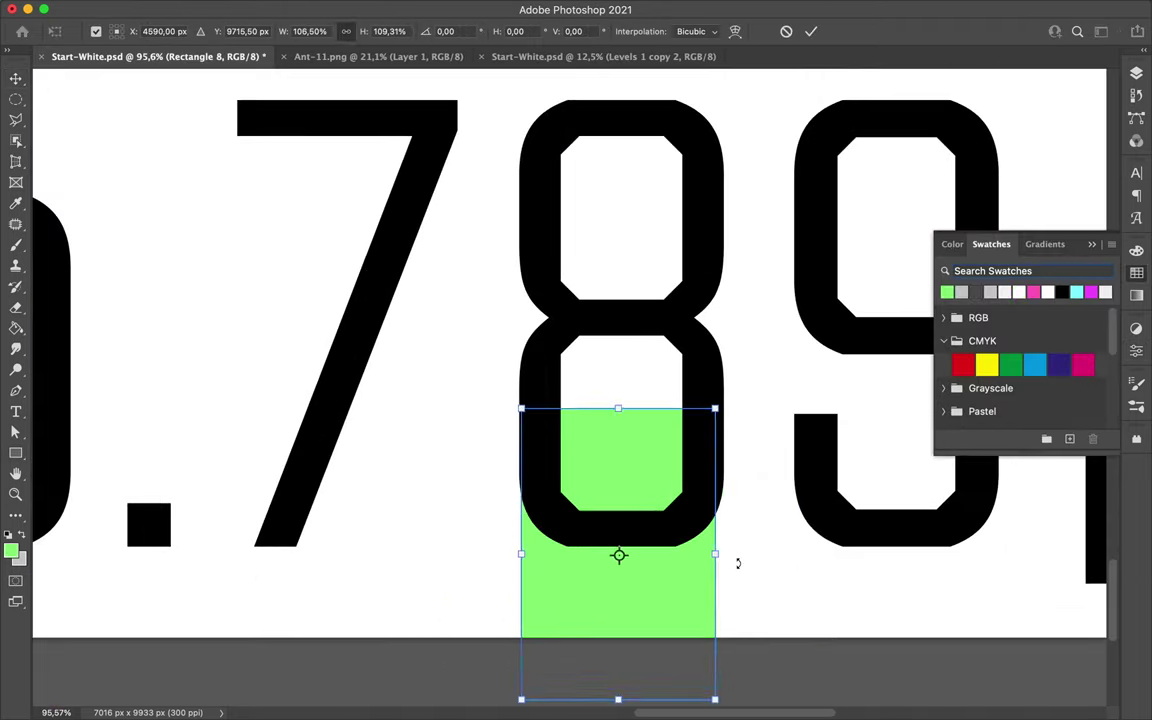
key(Return)
key(super+minus)
drag(585, 425, 690, 350)
key(super+minus)
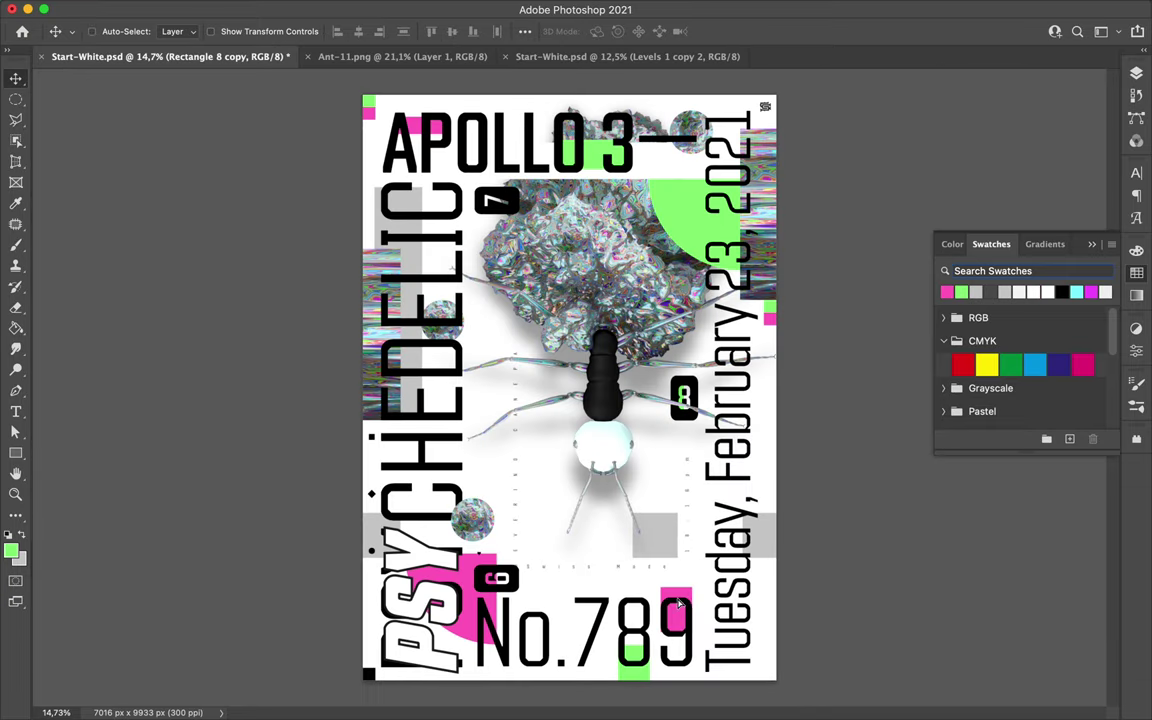
Draw a narrow magenta bar, raise it above Ellipse 1, and add a taller copy
key(u)
drag(370, 300, 390, 410)
click(1136, 73)
scroll(977, 250, up, 1)
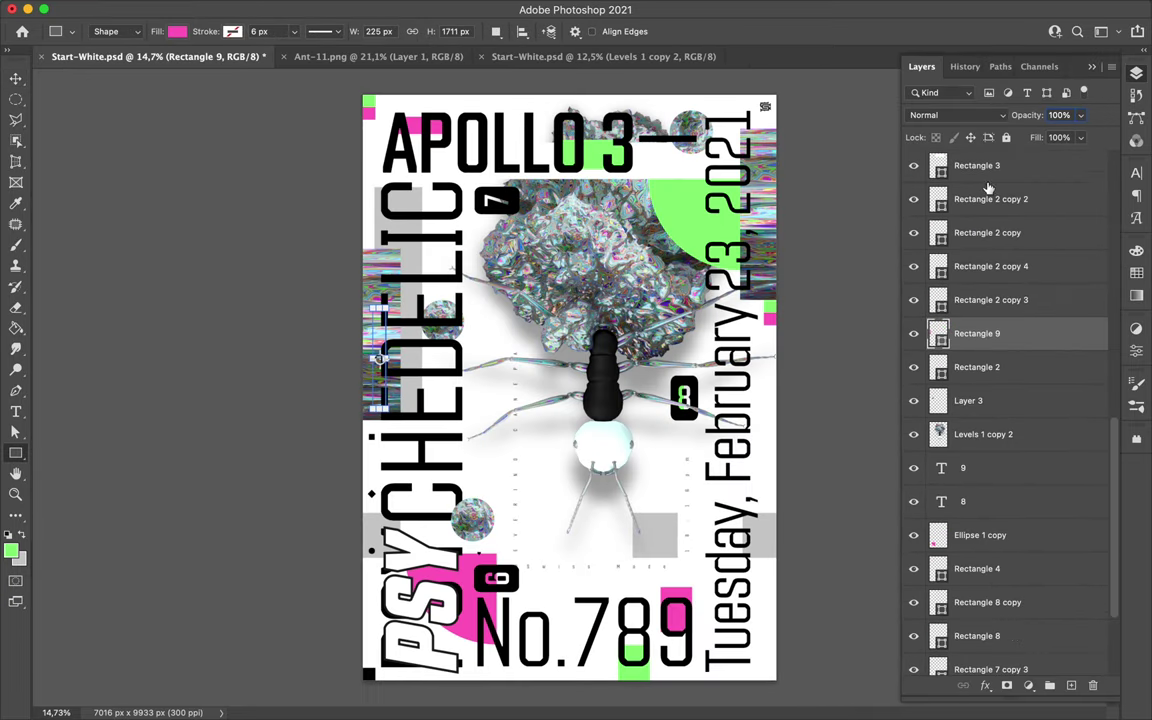
drag(988, 177, 980, 165)
key(v)
key(super+t)
drag(453, 405, 453, 455)
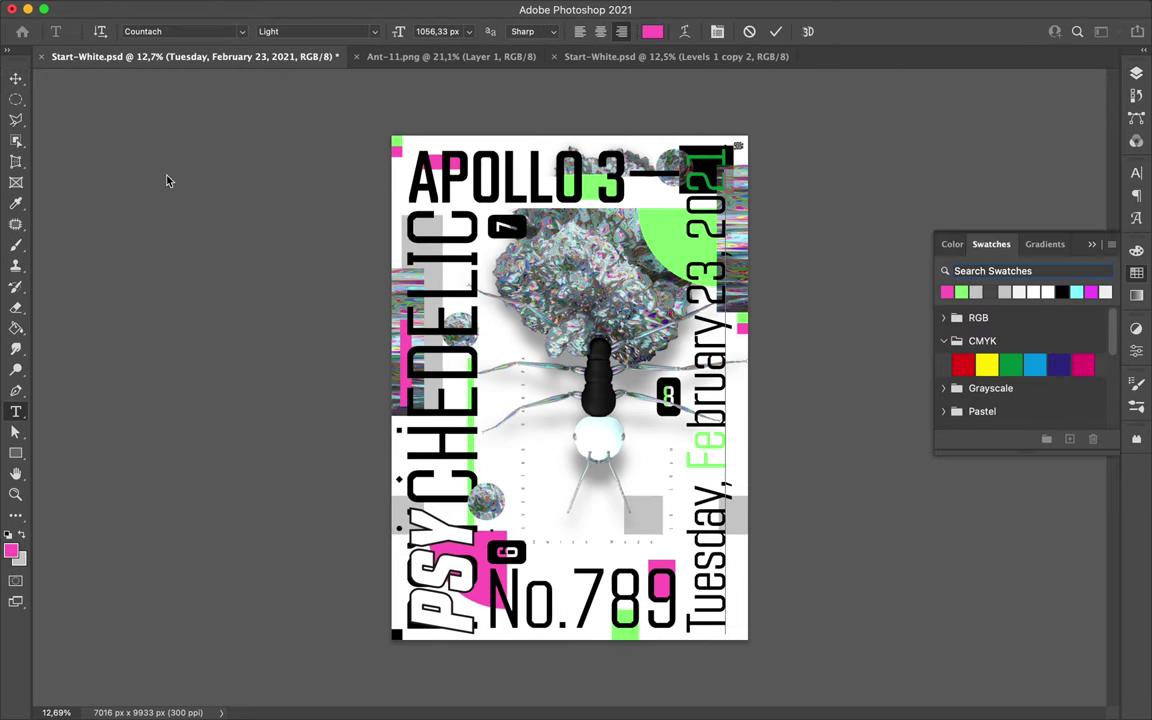
Add a black top bar, tuck a green bar behind PSYCHEDELIC, and copy it beside February
drag(572, 140, 578, 139)
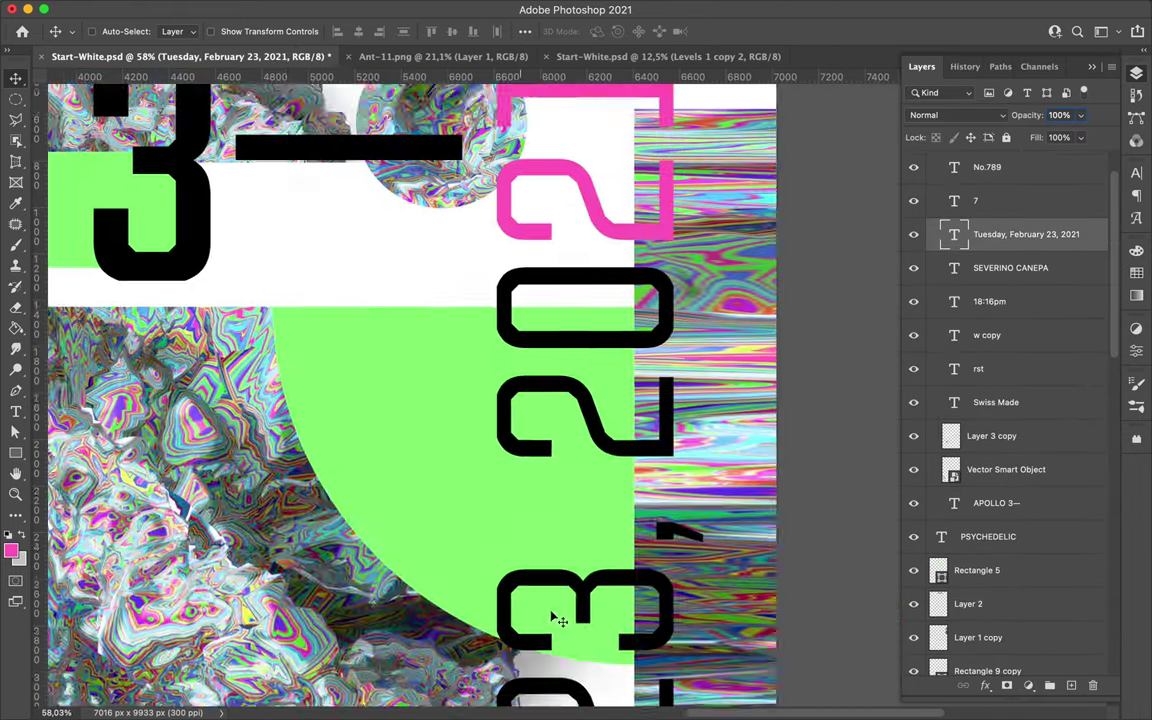
drag(553, 368, 706, 305)
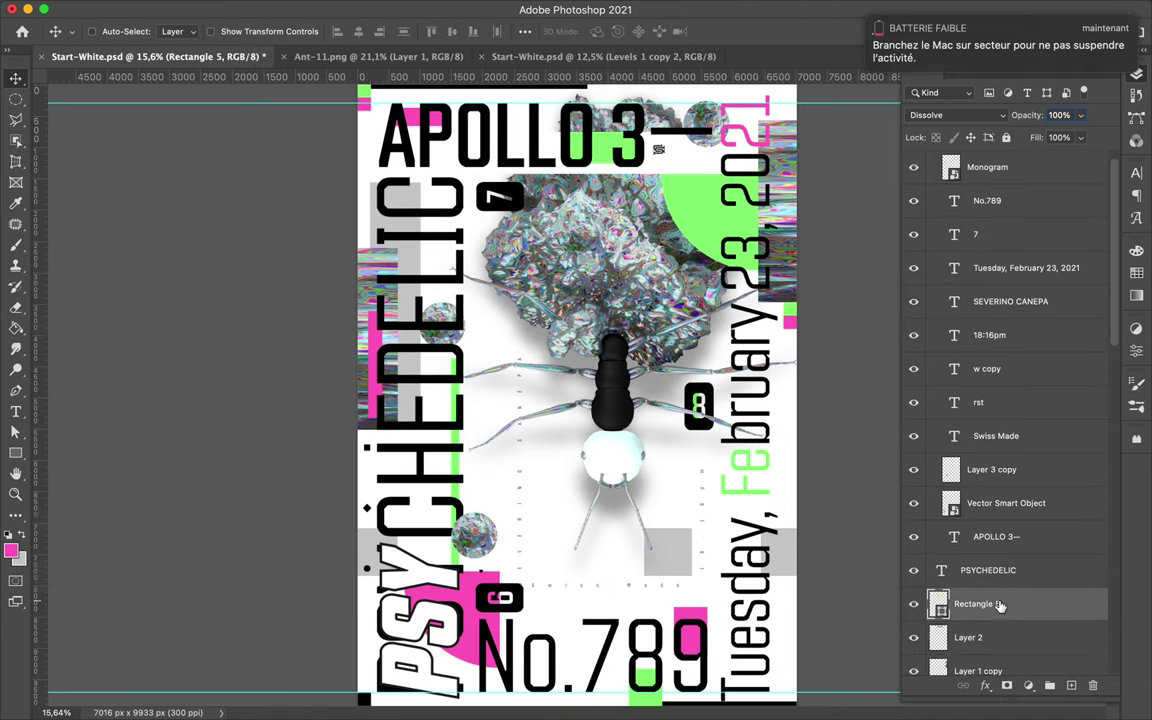
click(518, 318)
click(980, 449)
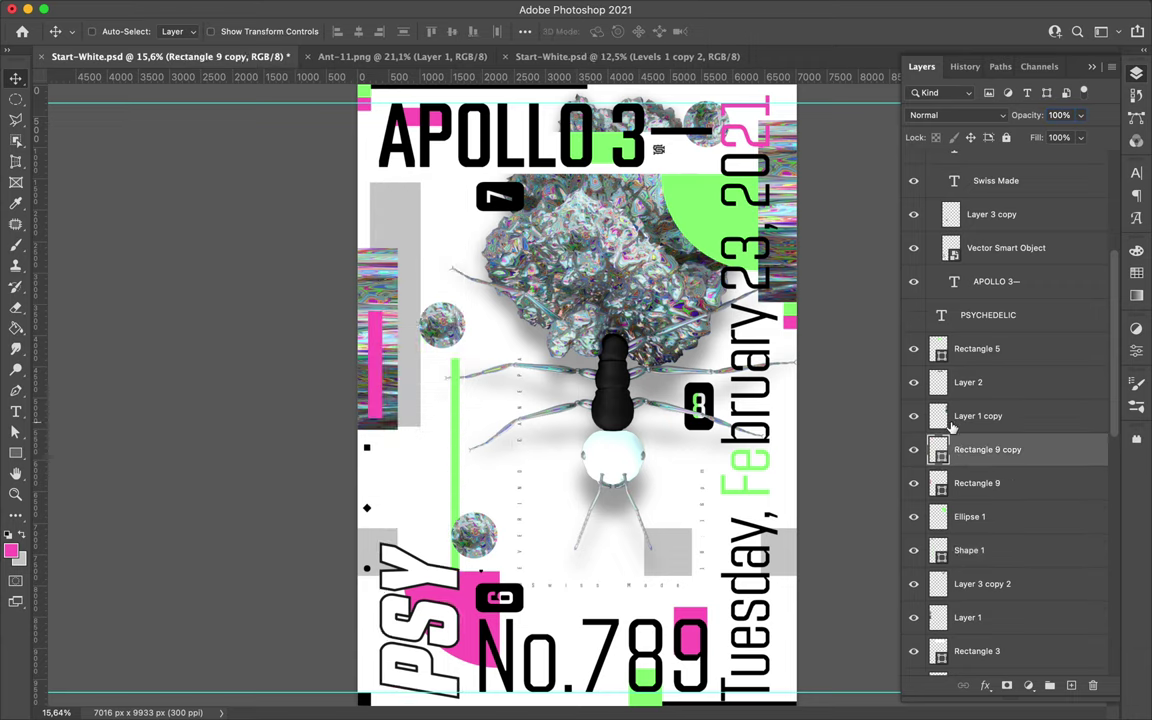
key(ctrl+t)
drag(980, 449, 980, 575)
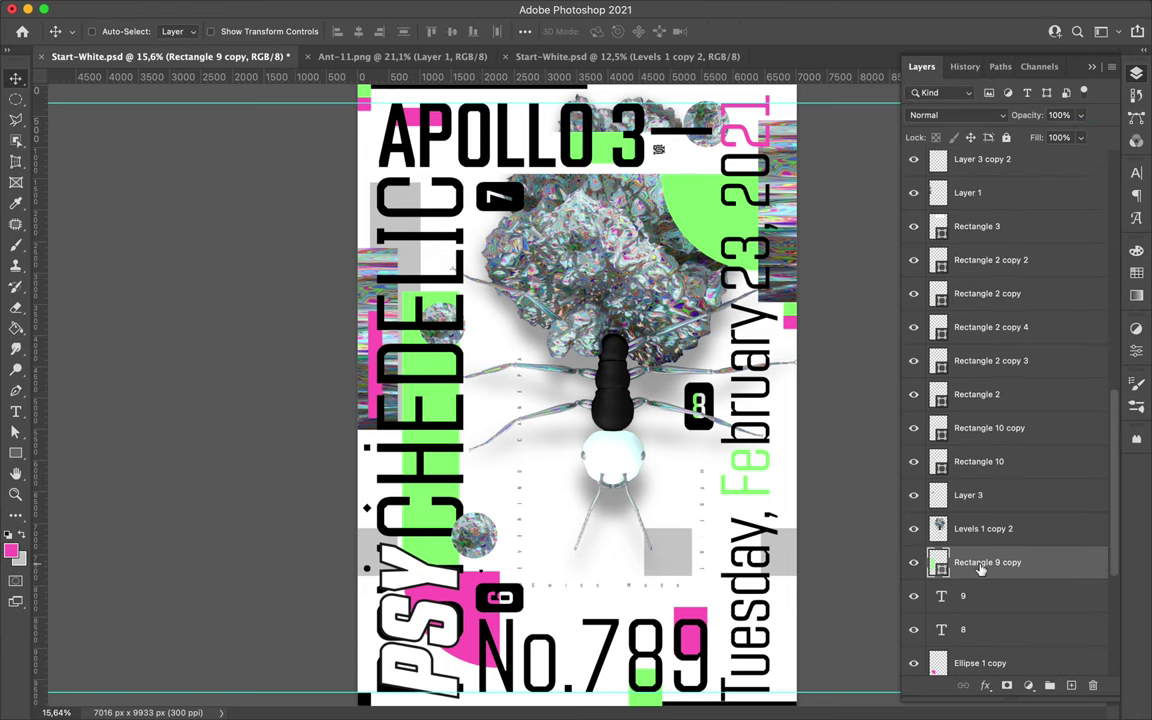
drag(432, 285, 733, 372)
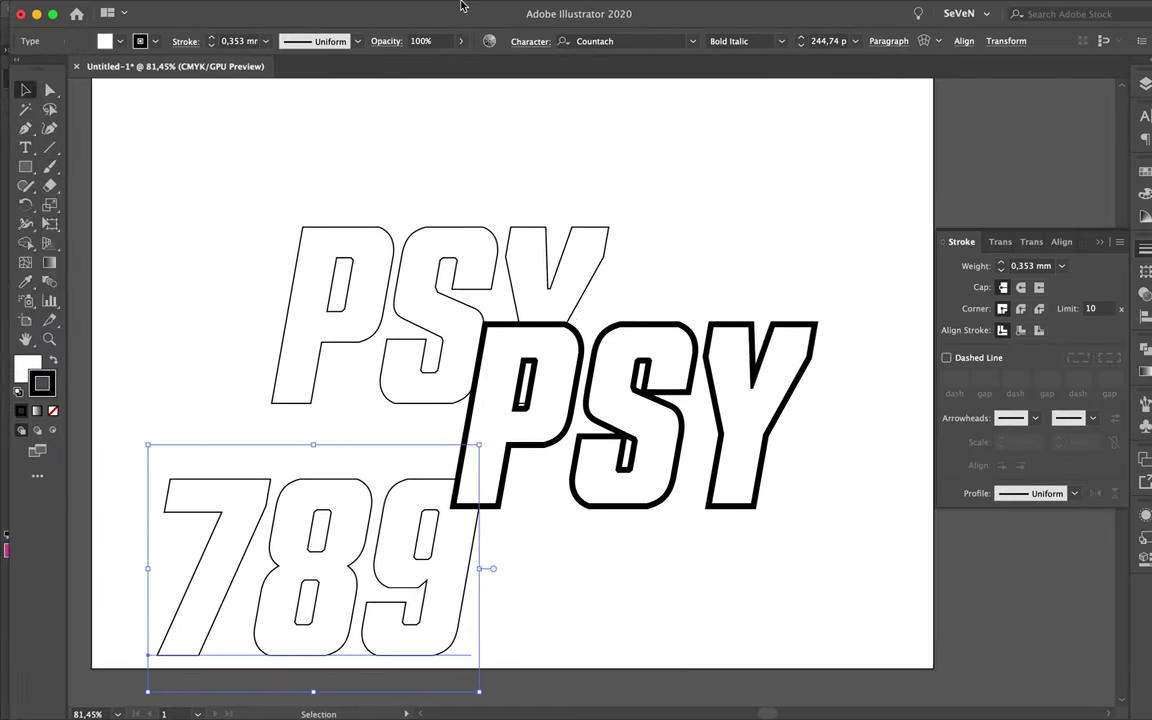
Paste the expanded outlined italic 789 from Illustrator over No.789
click(628, 463)
key(ctrl+c)
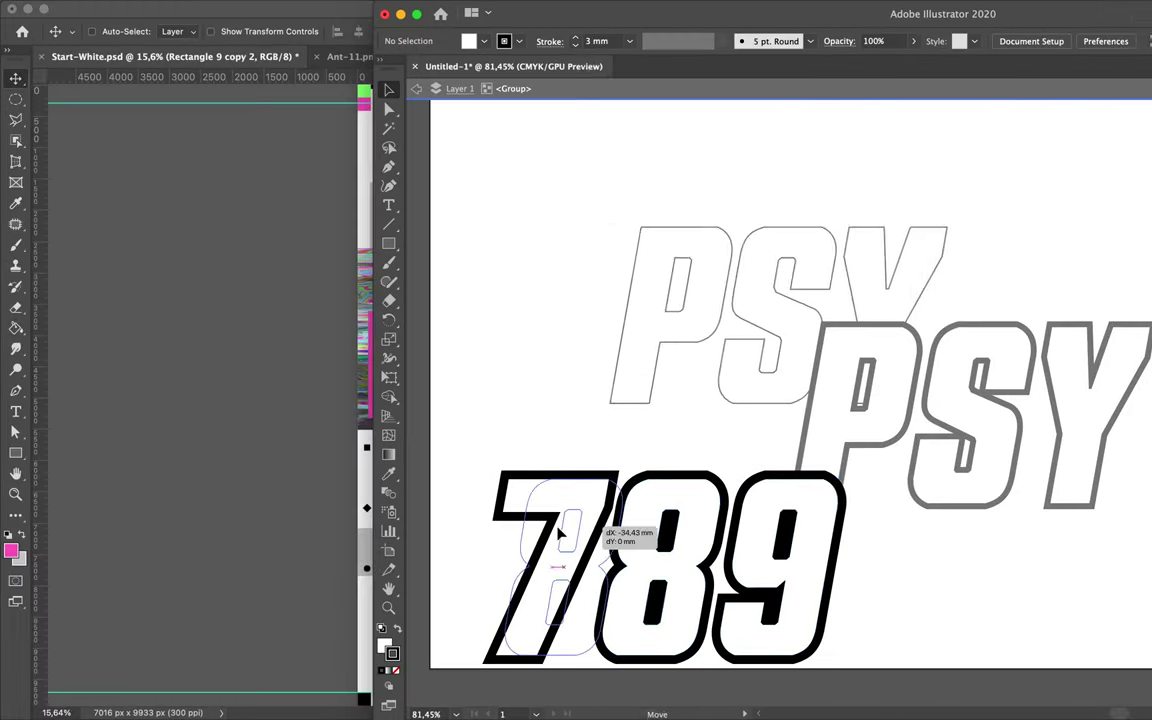
key(ctrl+v)
key(Return)
drag(993, 591, 973, 423)
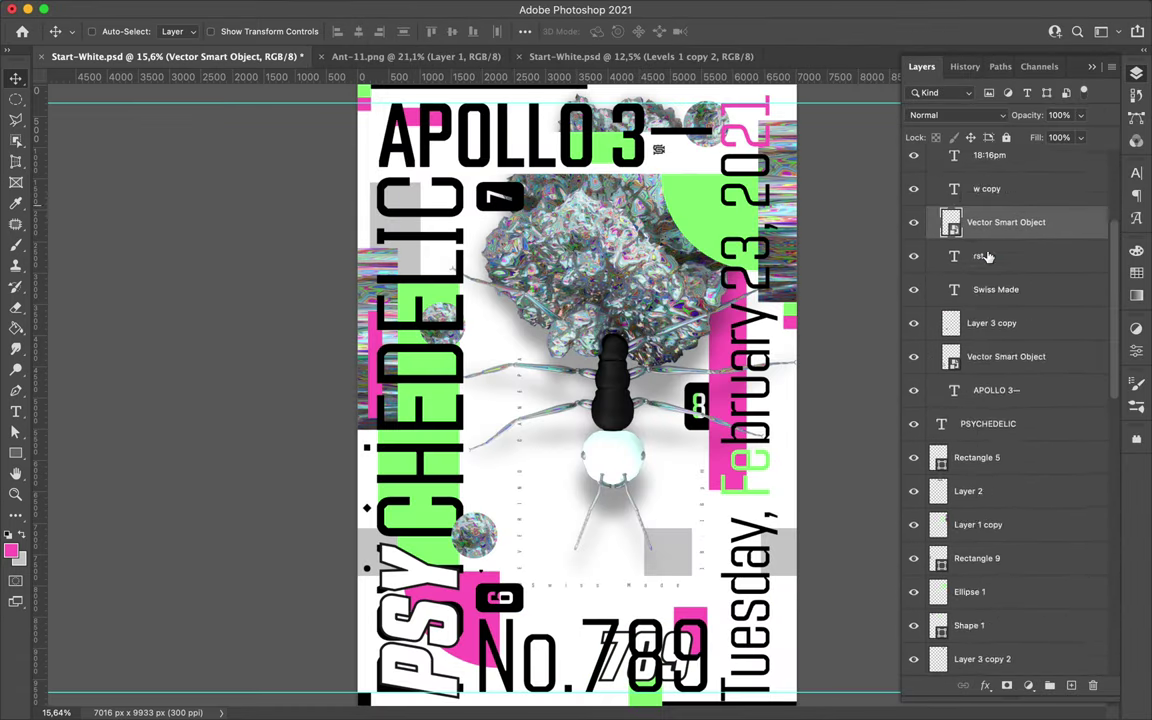
Resize the outlined 789 and reorder its layers under Monogram
key(ctrl+t)
drag(1006, 556, 1006, 240)
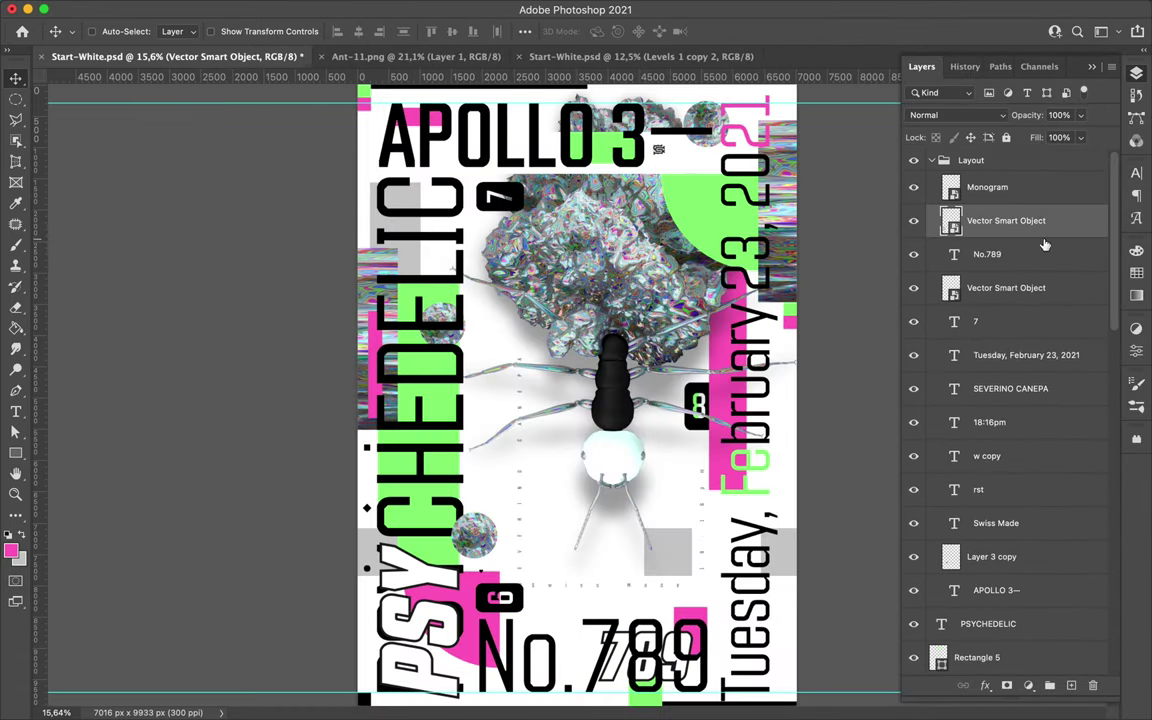
key(ctrl+plus)
scroll(678, 690, down, 3)
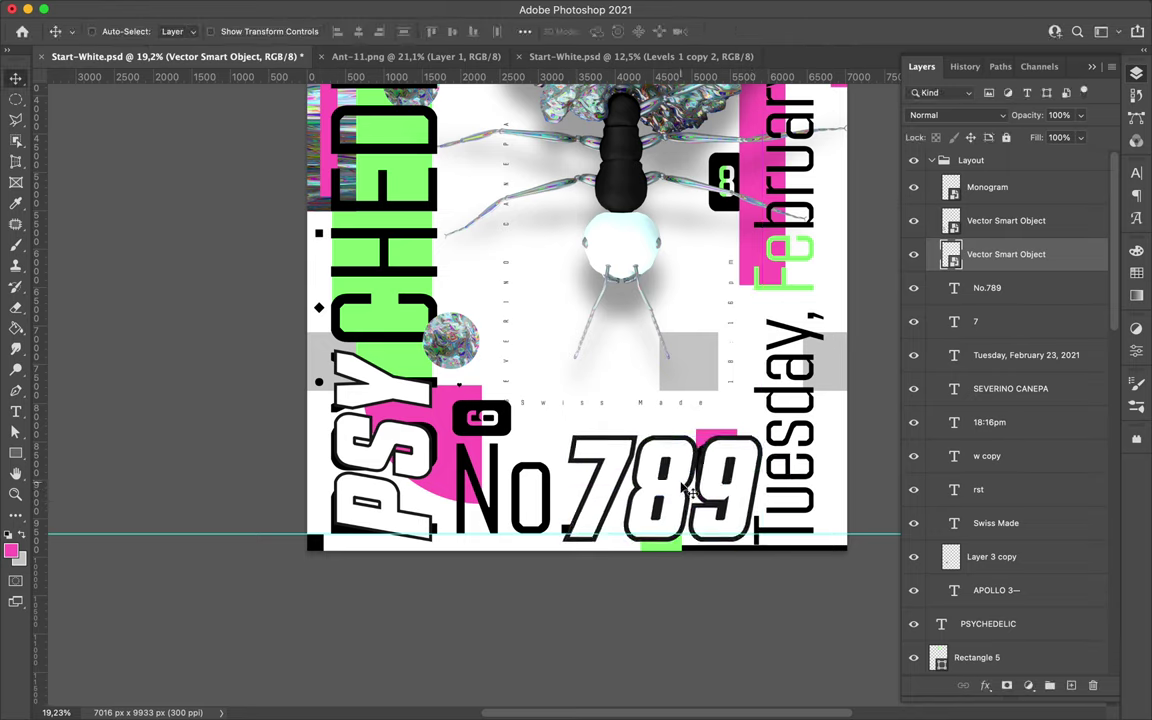
mouse_move(1006, 254)
mouse_down()
mouse_move(1006, 621)
mouse_move(1006, 170)
mouse_up()
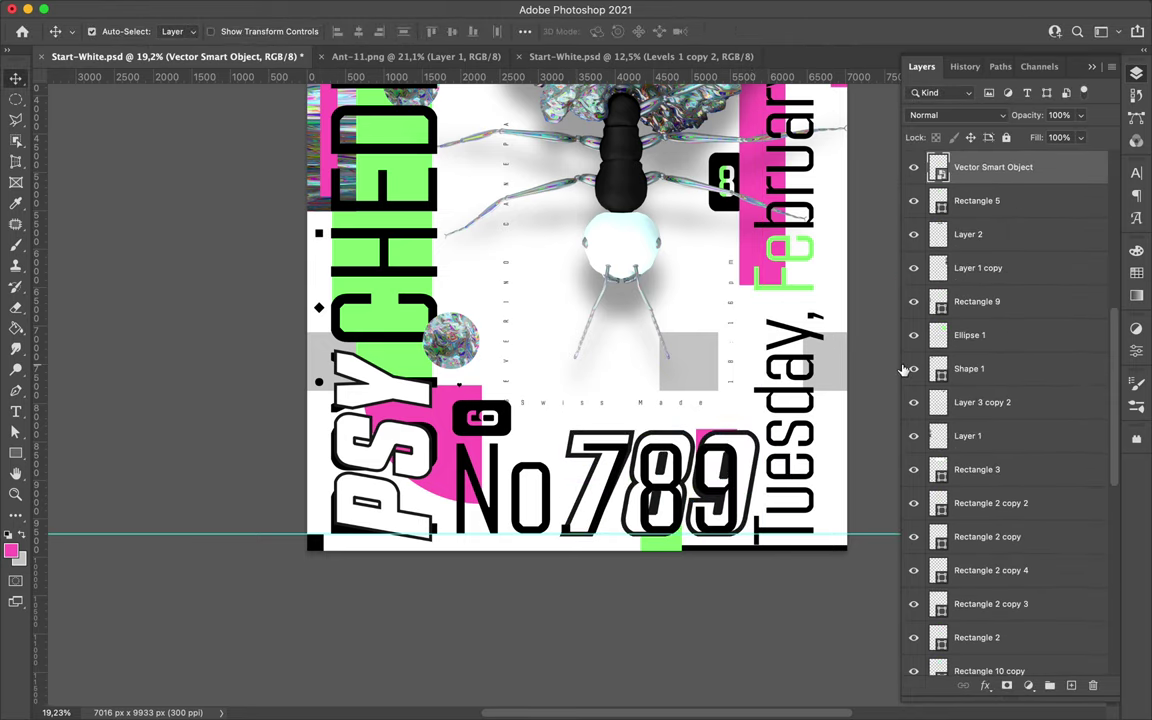
Draw a white box over No. and send it below layer 8
drag(398, 508, 398, 548)
click(176, 31)
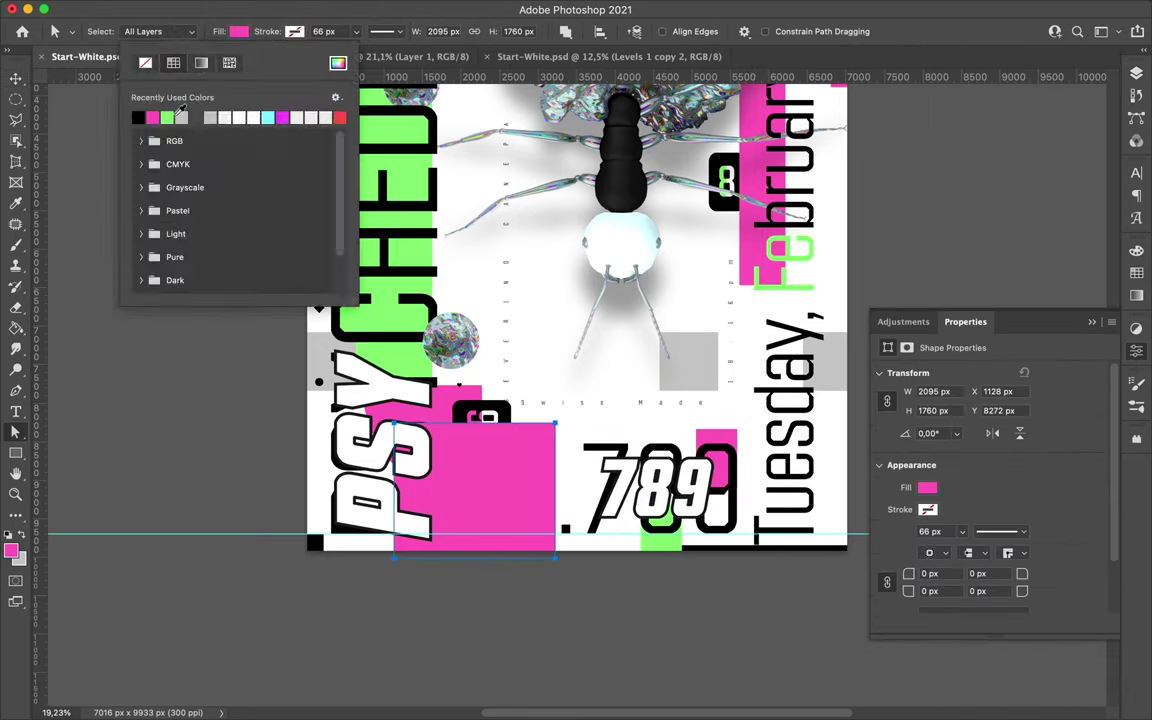
key(a)
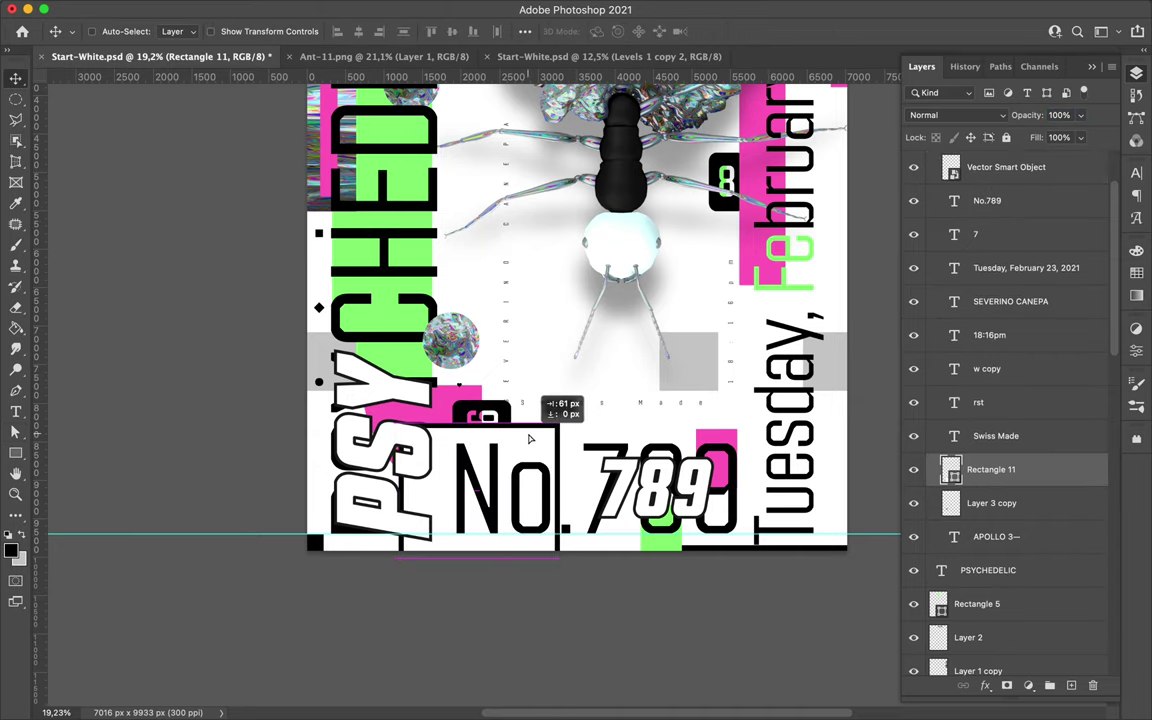
key(ctrl+bracketleft)
key(ctrl+bracketleft)
key(ctrl+bracketleft)
scroll(990, 459, down, 4)
key(ctrl+bracketleft)
key(ctrl+bracketleft)
key(ctrl+bracketleft)
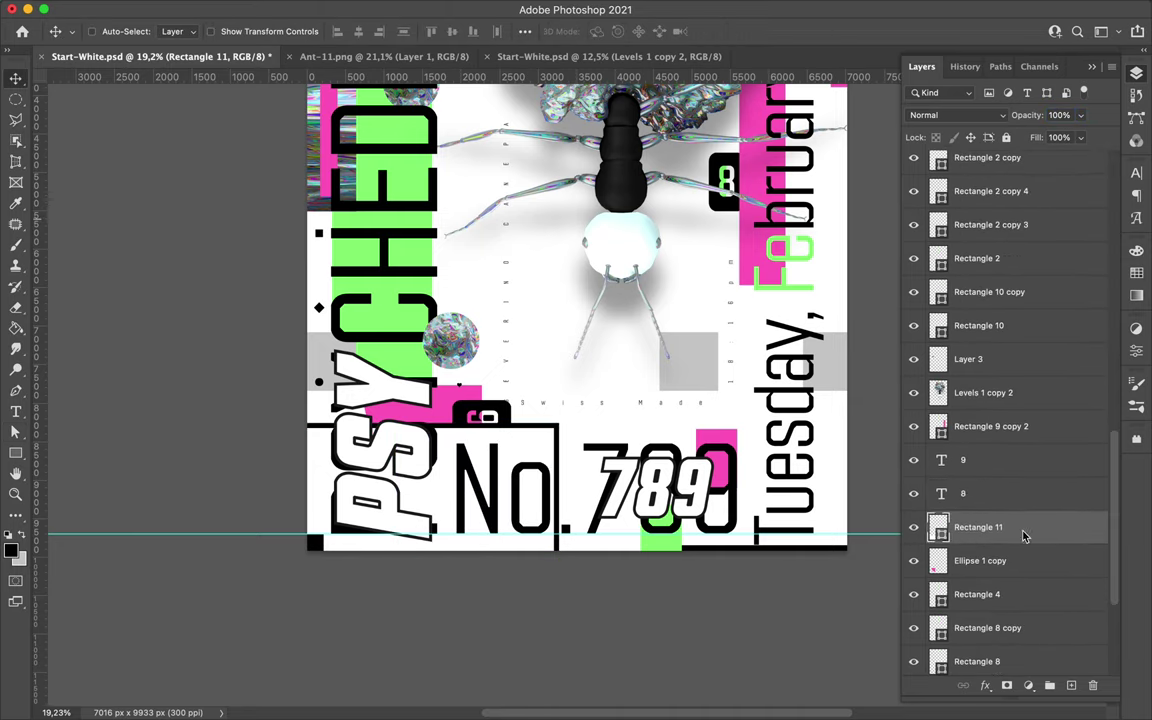
Select an oval area and make an independent copy of the 789 via New Smart Object via Copy
click(945, 560)
click(982, 507)
key(m)
drag(410, 460, 563, 430)
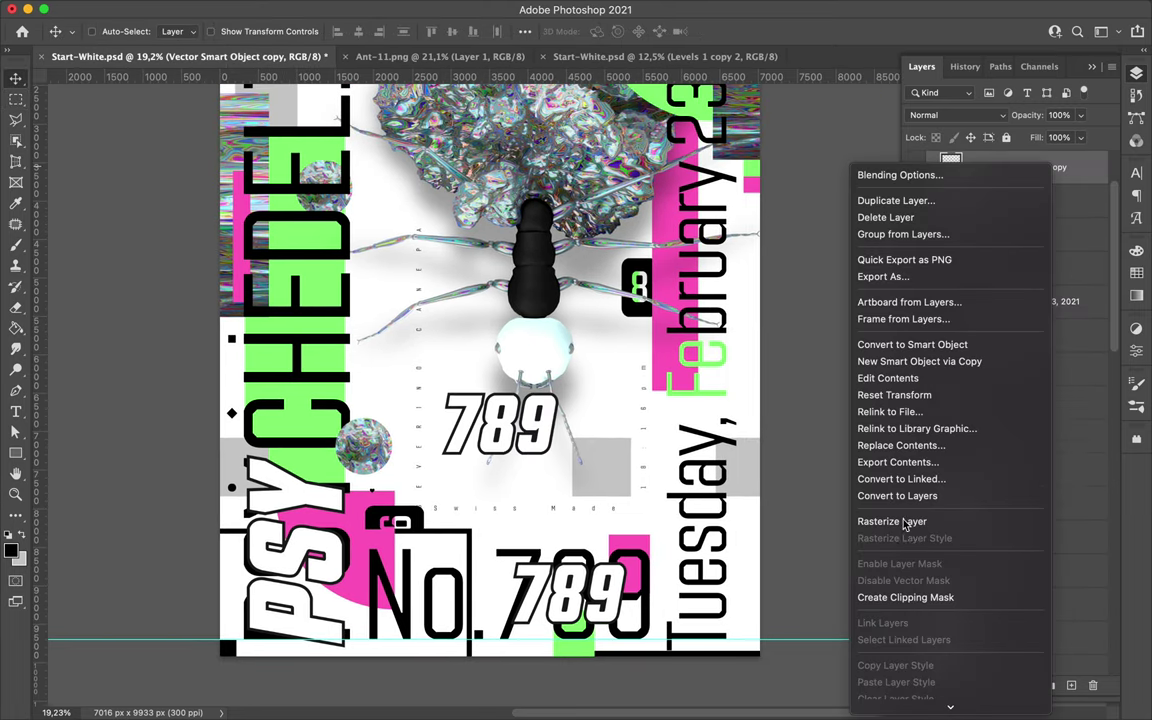
click(904, 521)
key(w)
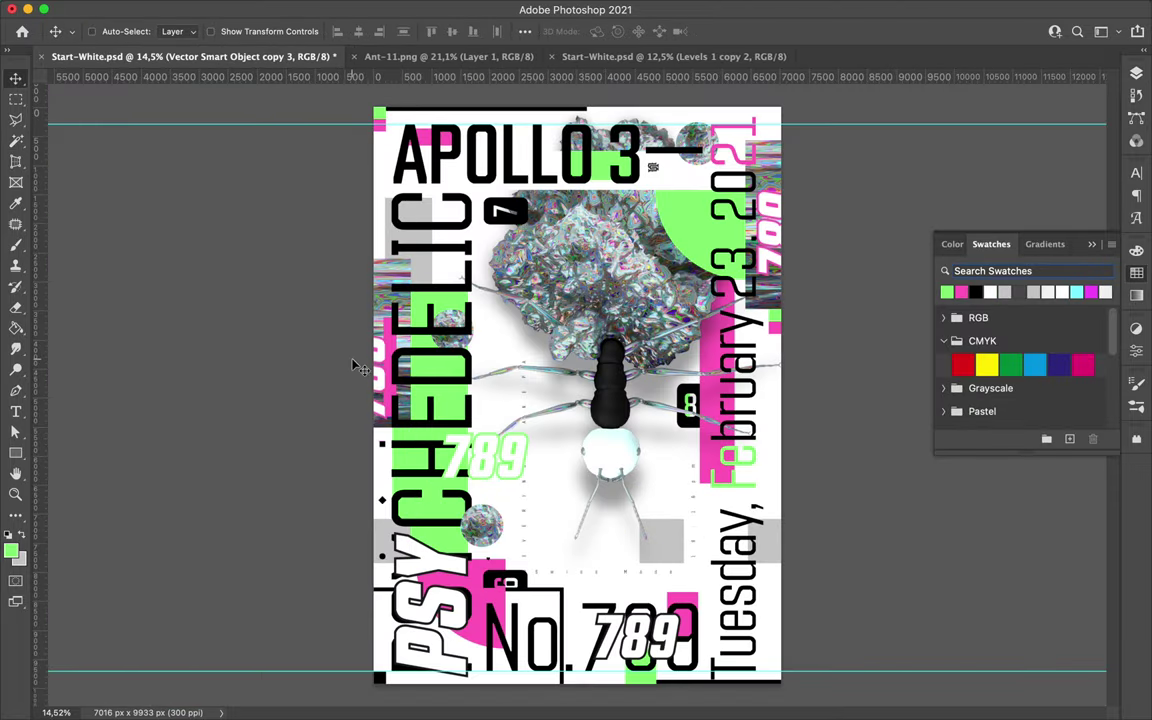
Commit the rotated 789 copy, nudge the ant up-right, and shift the small 9 box left
key(Return)
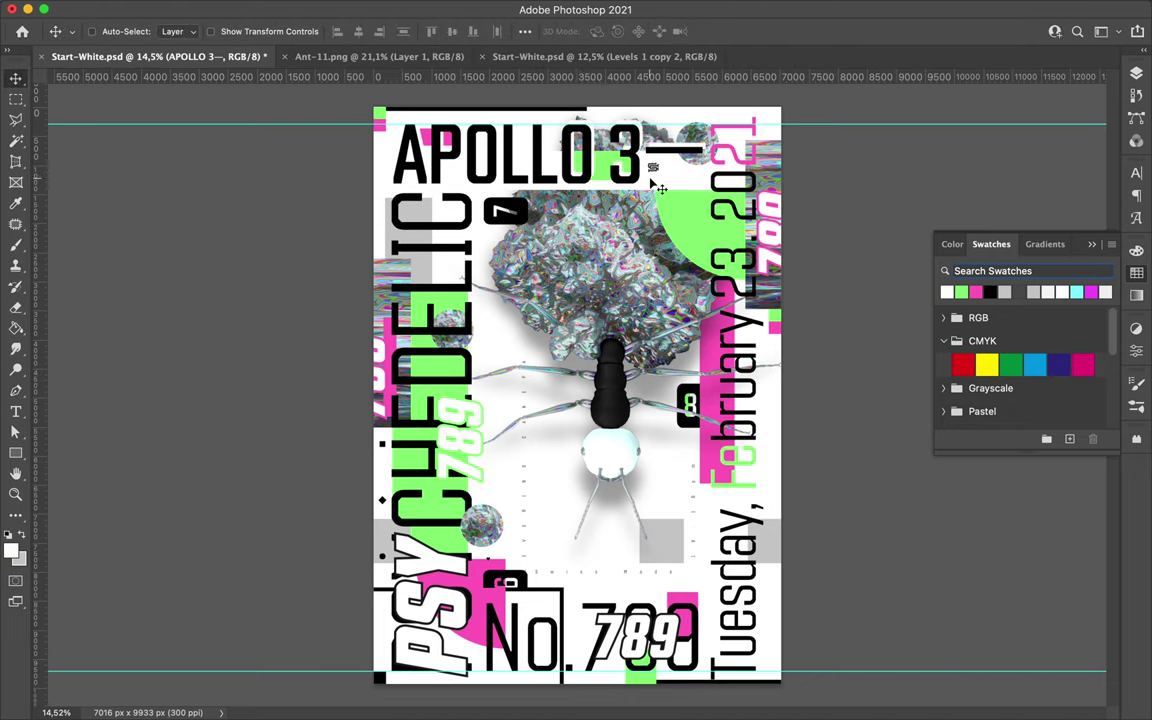
drag(655, 185, 675, 170)
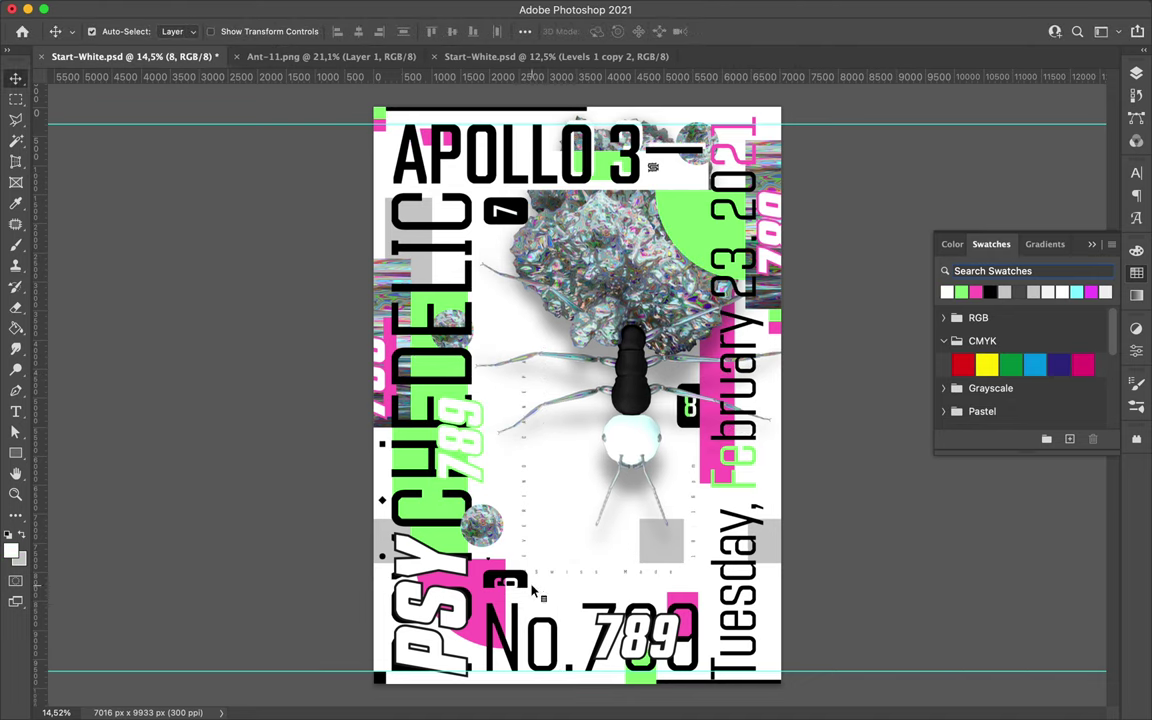
right_click(505, 539)
mouse_move(85, 231)
mouse_down()
mouse_move(530, 507)
mouse_move(507, 505)
mouse_up()
Recolour the heart glyph text green and duplicate the heart beside the first
key(F7)
scroll(608, 380, up, 2)
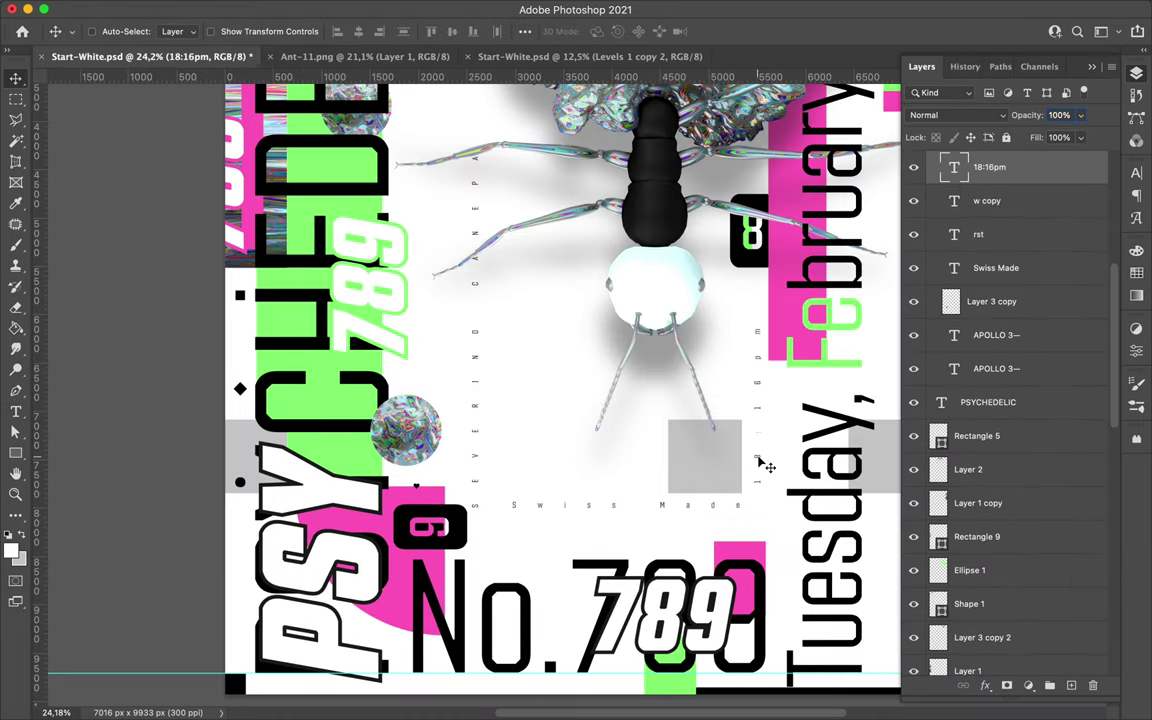
click(1136, 172)
scroll(608, 380, up, 2)
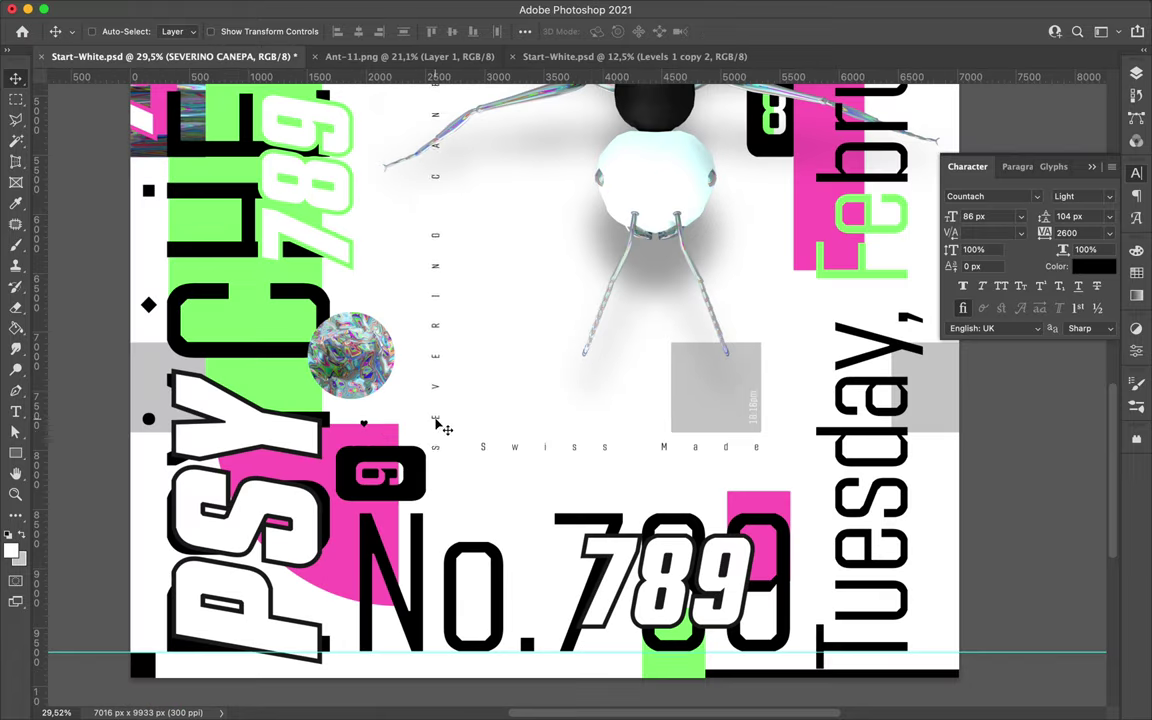
click(1092, 266)
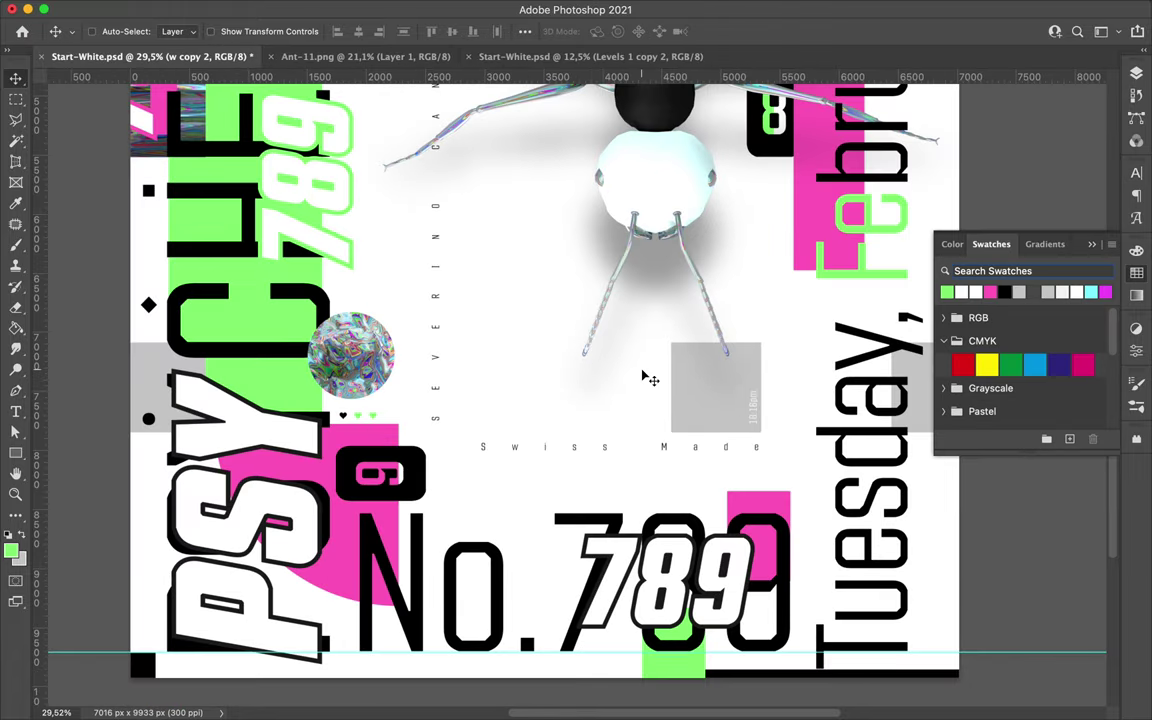
click(947, 291)
drag(355, 443, 481, 503)
scroll(420, 470, down, 4)
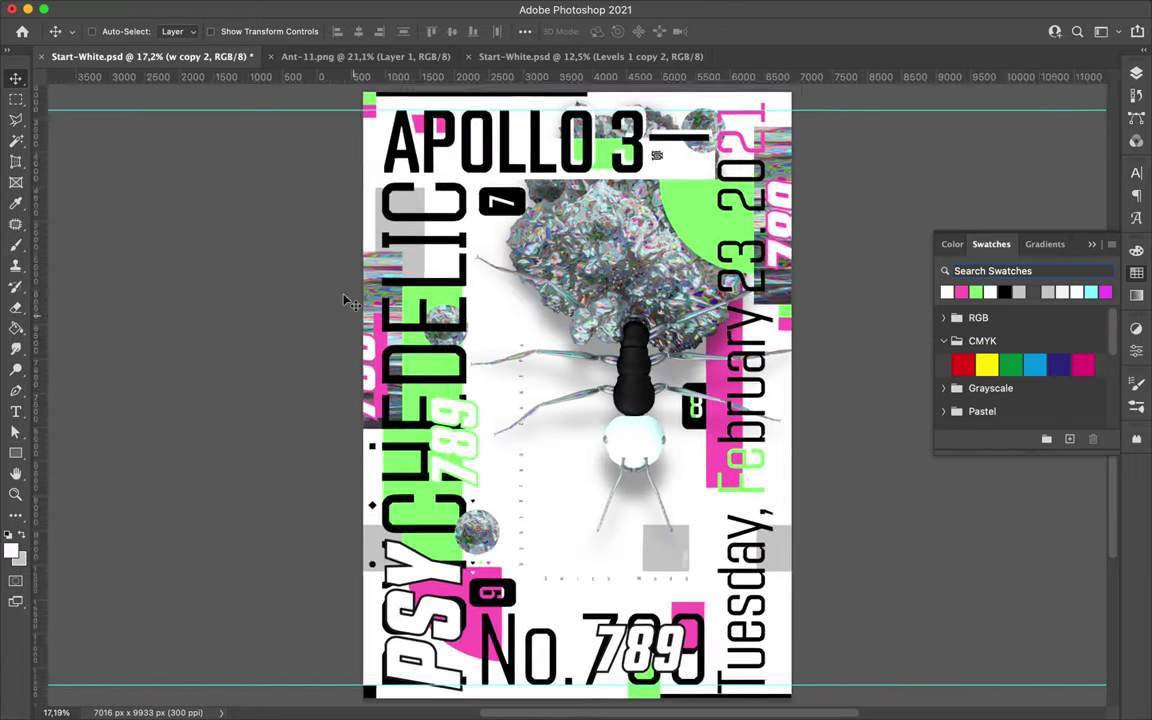
Place another heart copy in the row of coloured hearts
scroll(495, 502, up, 5)
drag(292, 246, 314, 246)
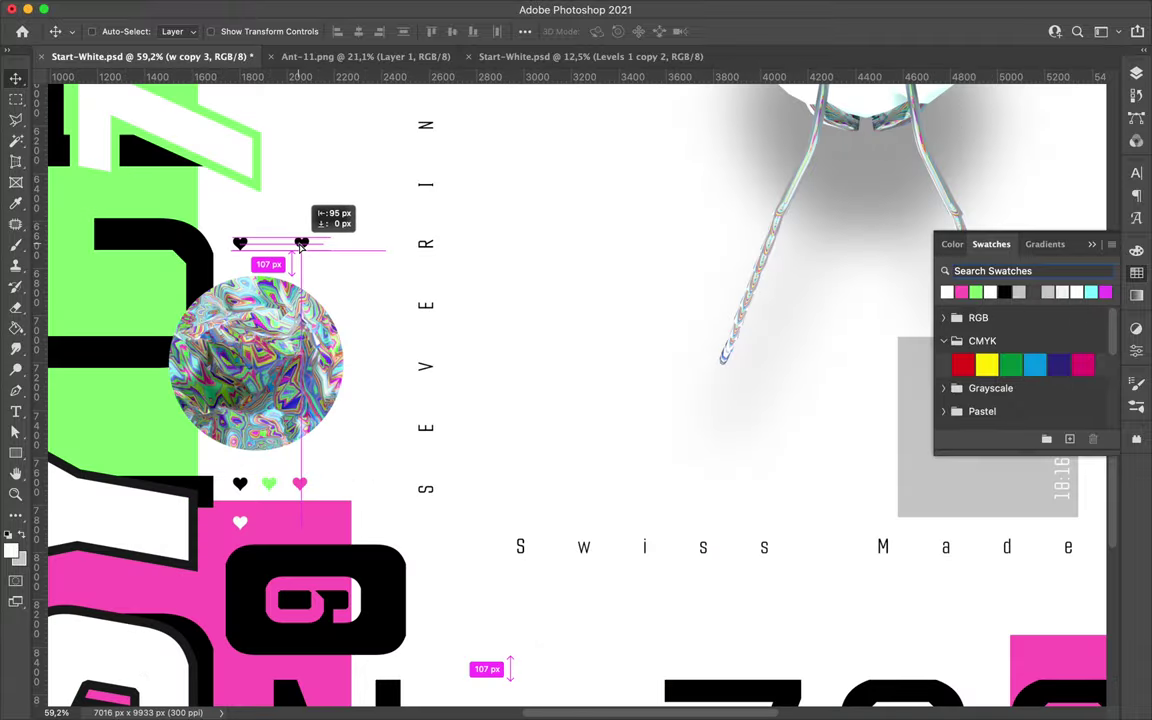
scroll(301, 246, down, 5)
Reorder Rectangle 11 in the layers and stretch the thin black rule taller
key(u)
key(F7)
mouse_move(990, 456)
mouse_down()
mouse_move(1010, 458)
mouse_move(1000, 440)
mouse_up()
key(v)
scroll(458, 404, up, 5)
scroll(420, 300, up, 5)
key(ctrl+t)
drag(612, 453, 612, 447)
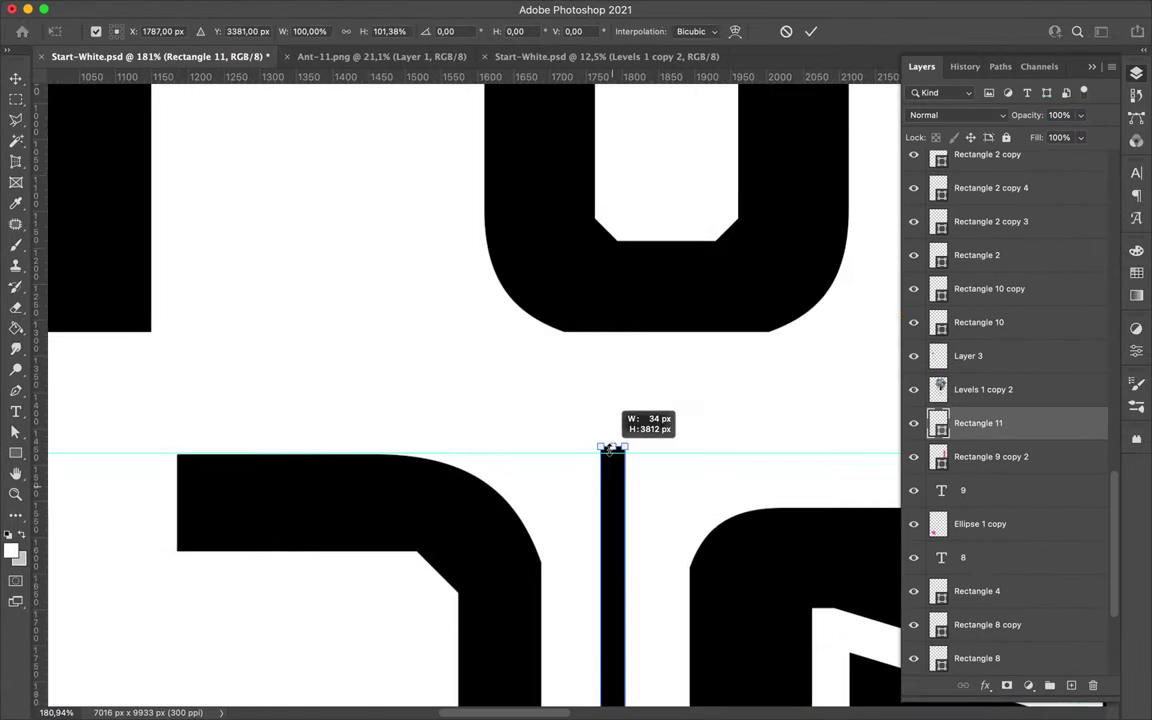
key(Return)
scroll(784, 553, down, 5)
Move Shape 1 between the APOLLO 3— layers and resize the magenta block behind APOLLO
click(905, 557)
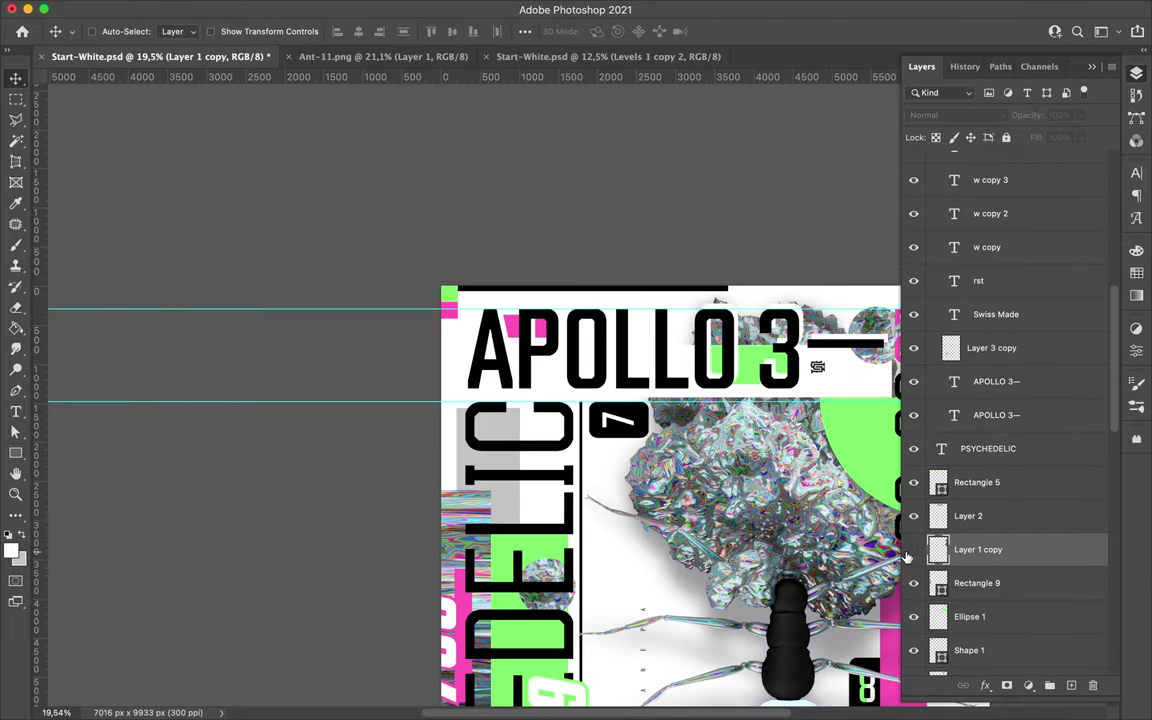
scroll(905, 557, down, 5)
drag(975, 470, 975, 232)
key(ctrl+t)
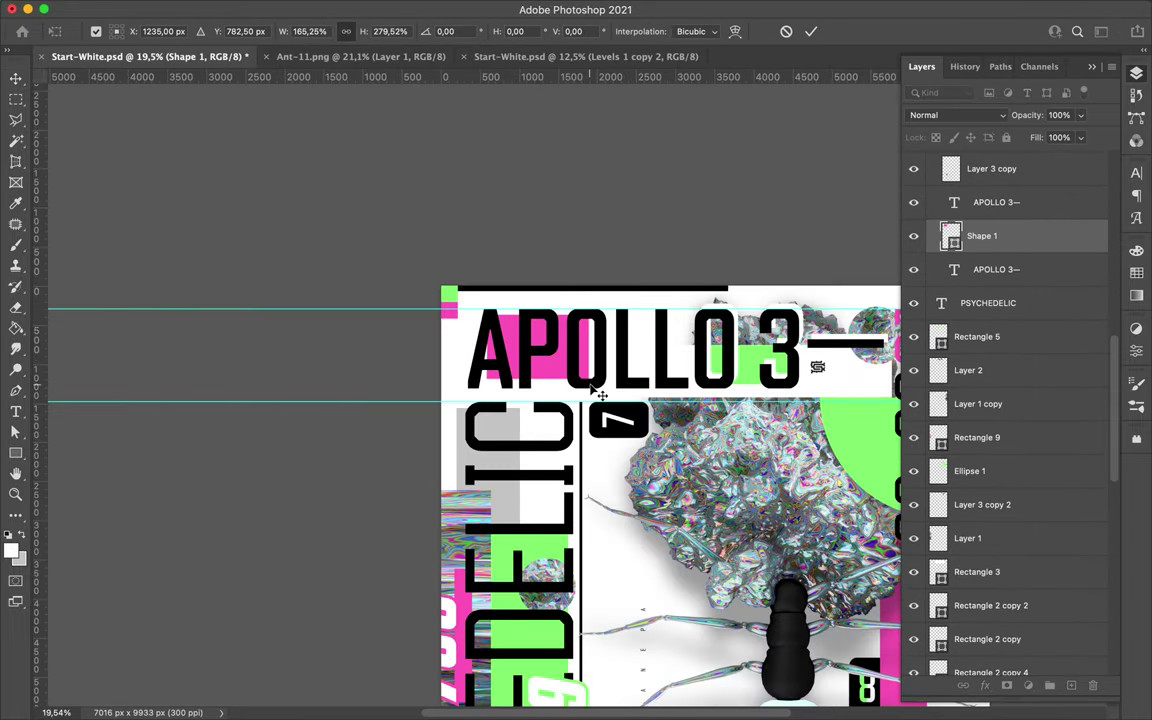
key(Return)
scroll(598, 392, down, 3)
Draw Rectangle 12 near the top of the poster
key(u)
drag(640, 200, 700, 240)
key(v)
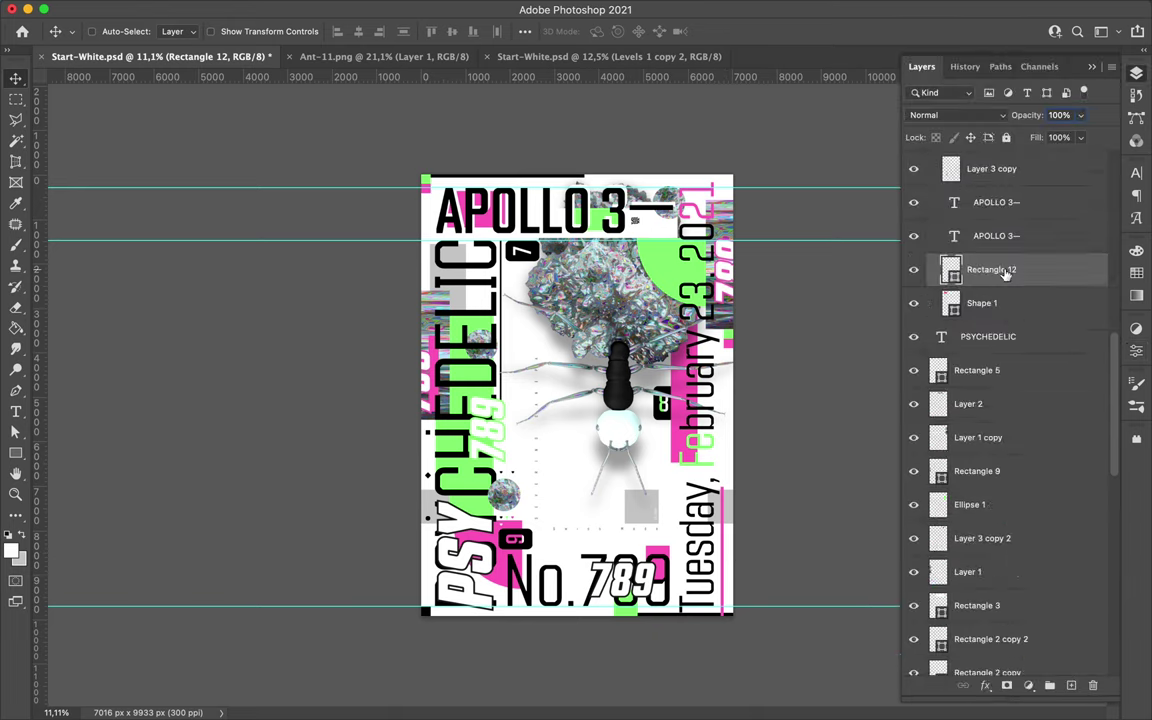